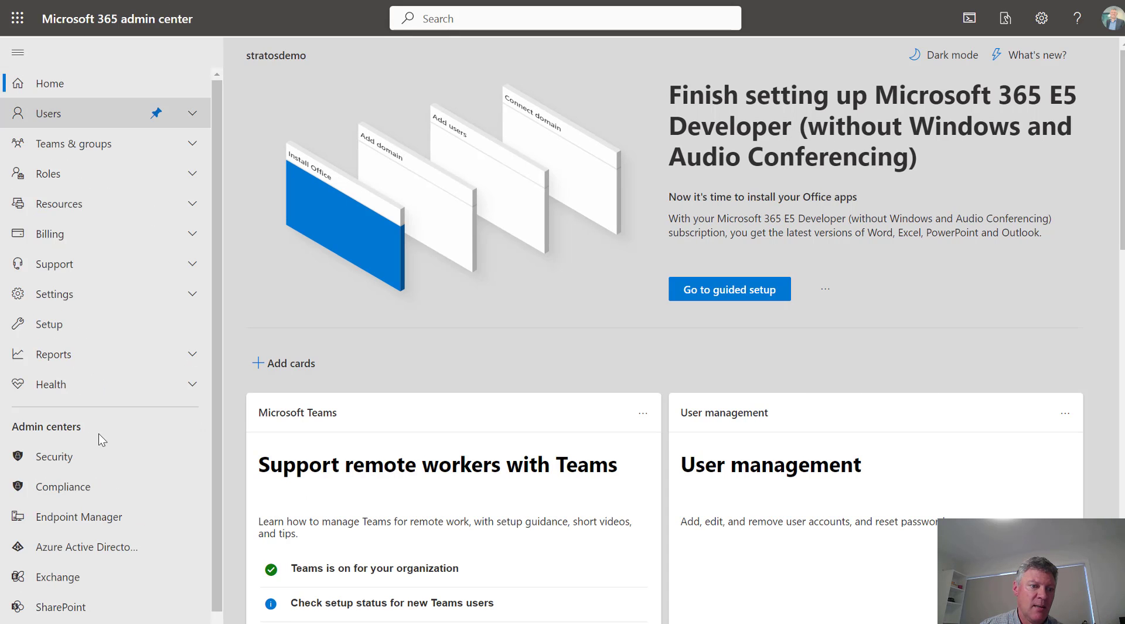
- Open the Compliance admin center and go to the Records management file plan
click(85, 488)
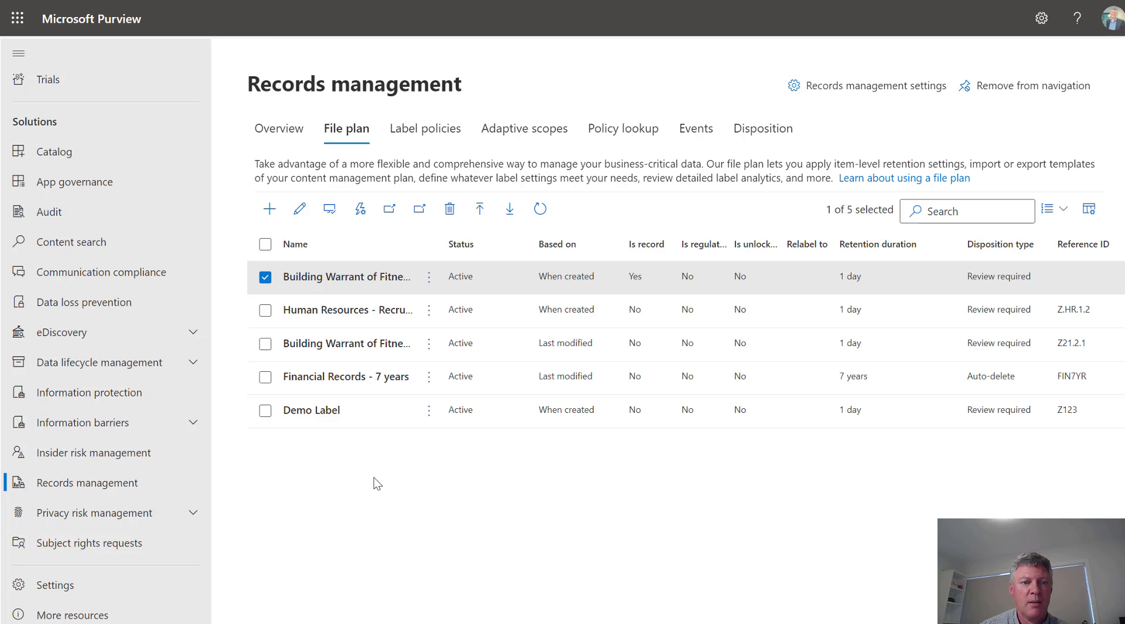
click(301, 209)
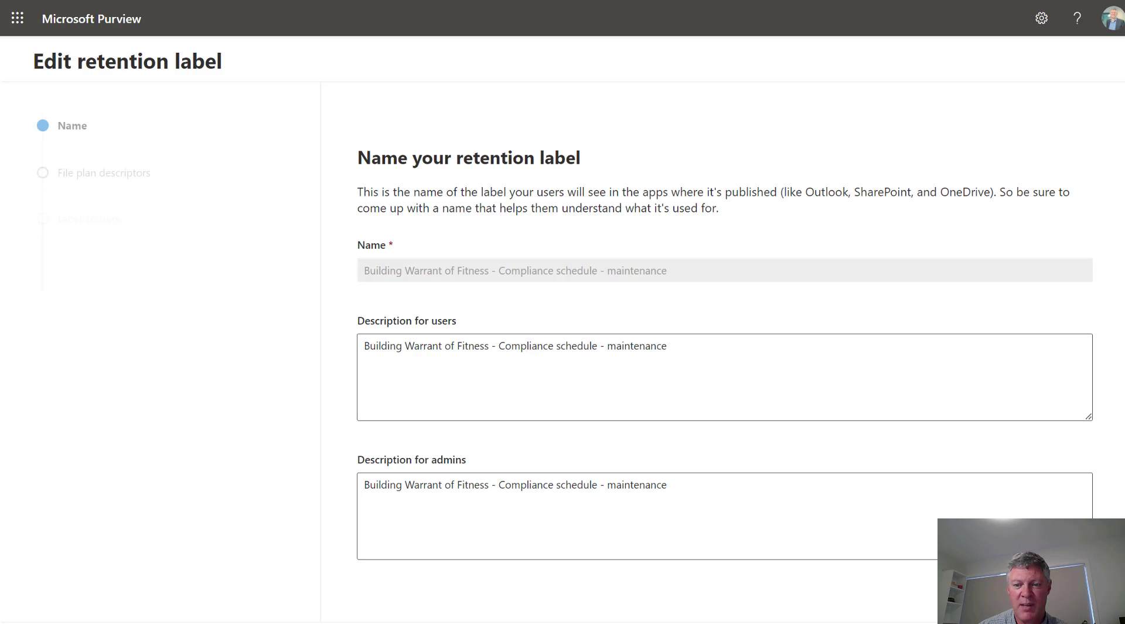
key(Escape)
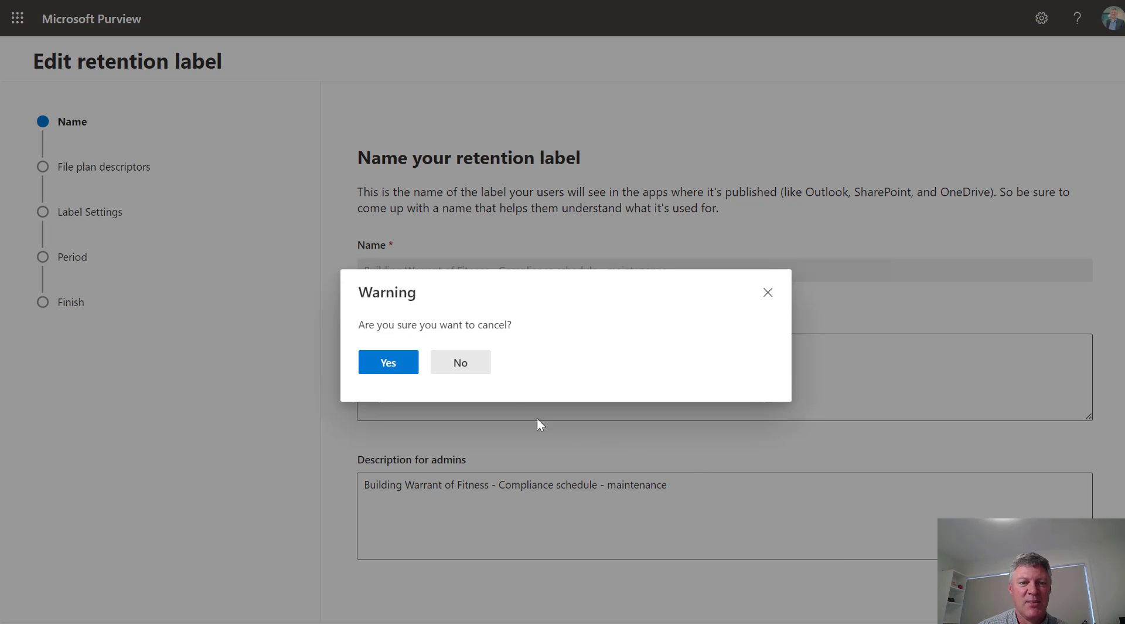
click(393, 362)
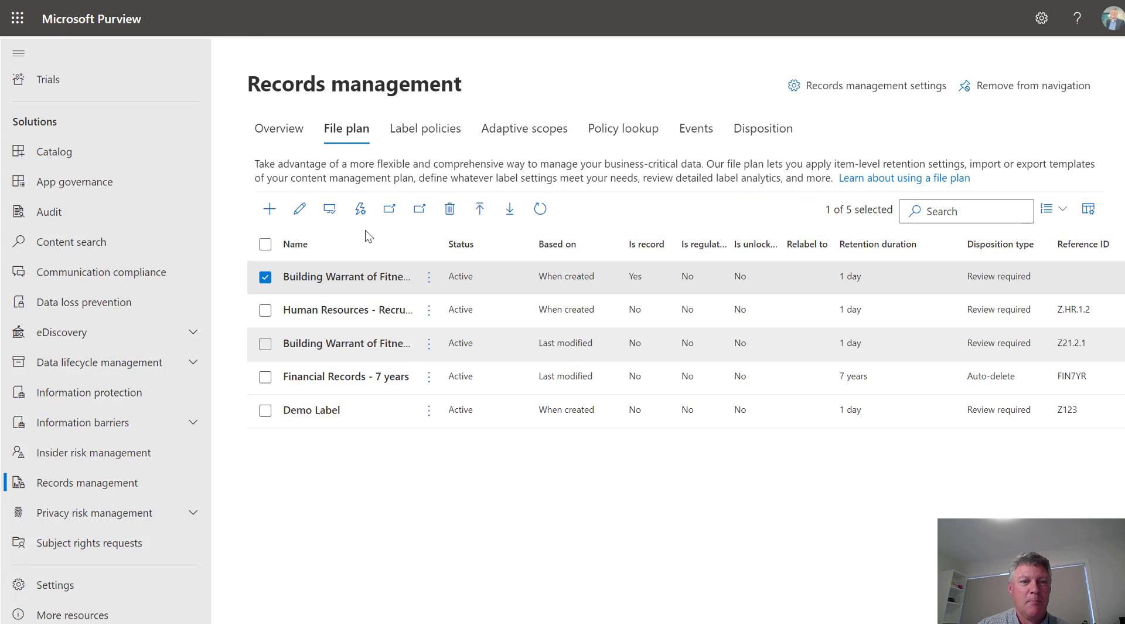
- Start a new retention label in the file plan and name it "Demo Label HR"
click(270, 209)
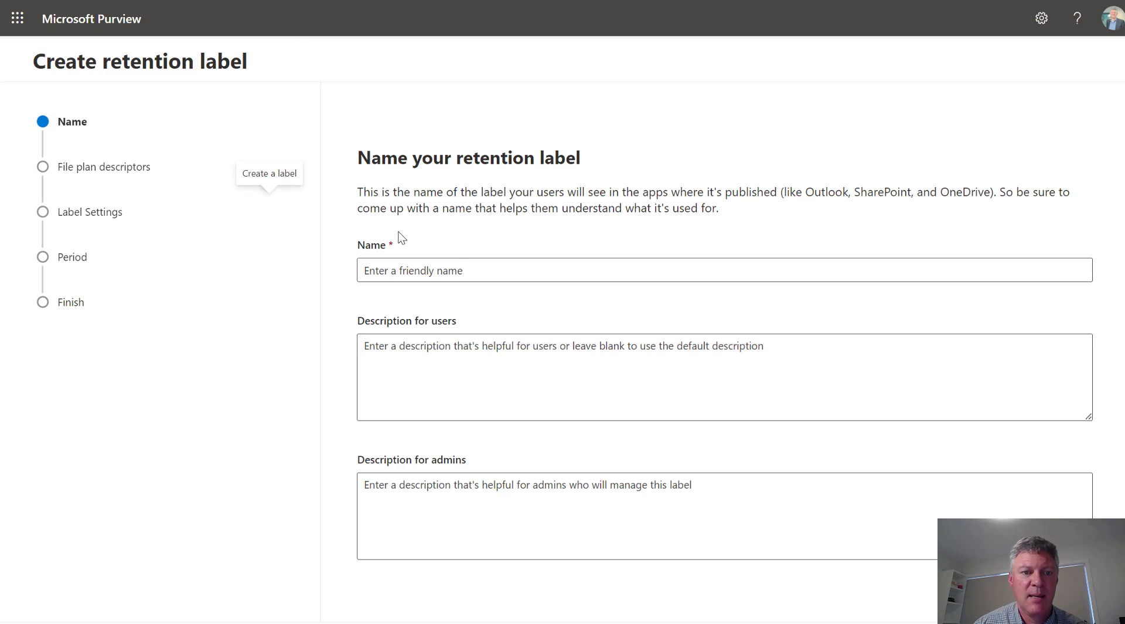
click(449, 272)
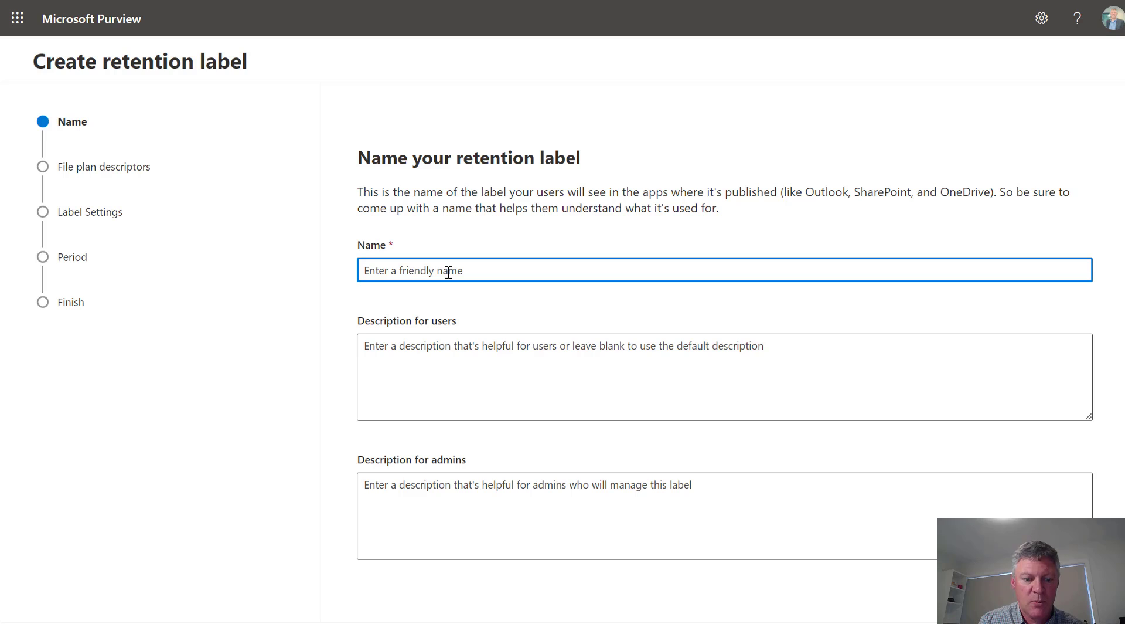
text(Demo )
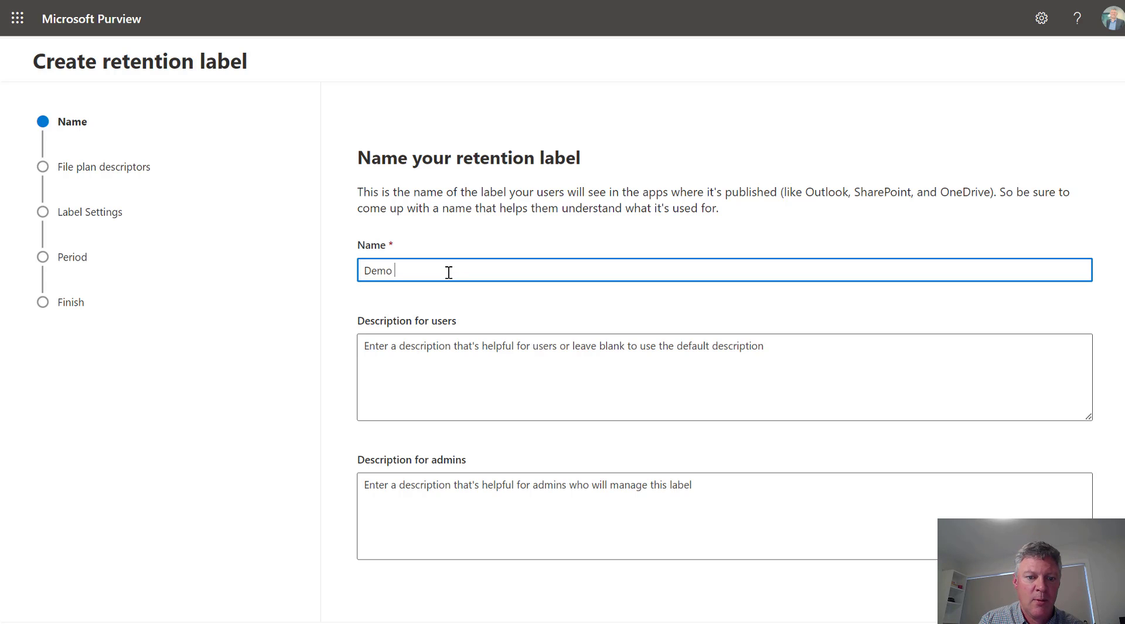
text(Label )
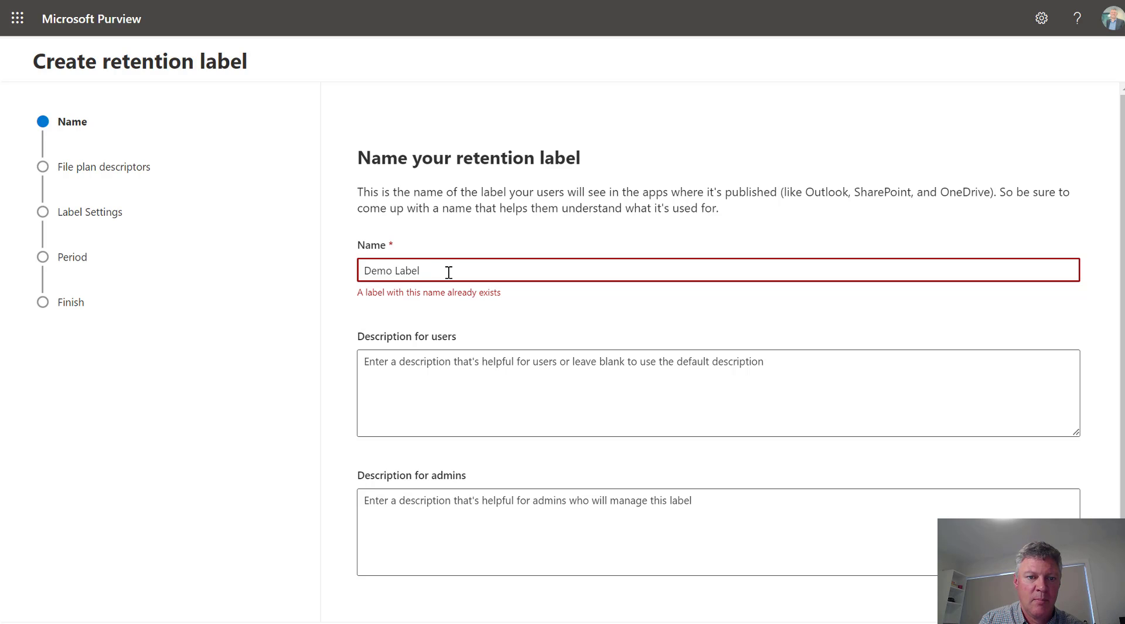
text(HR)
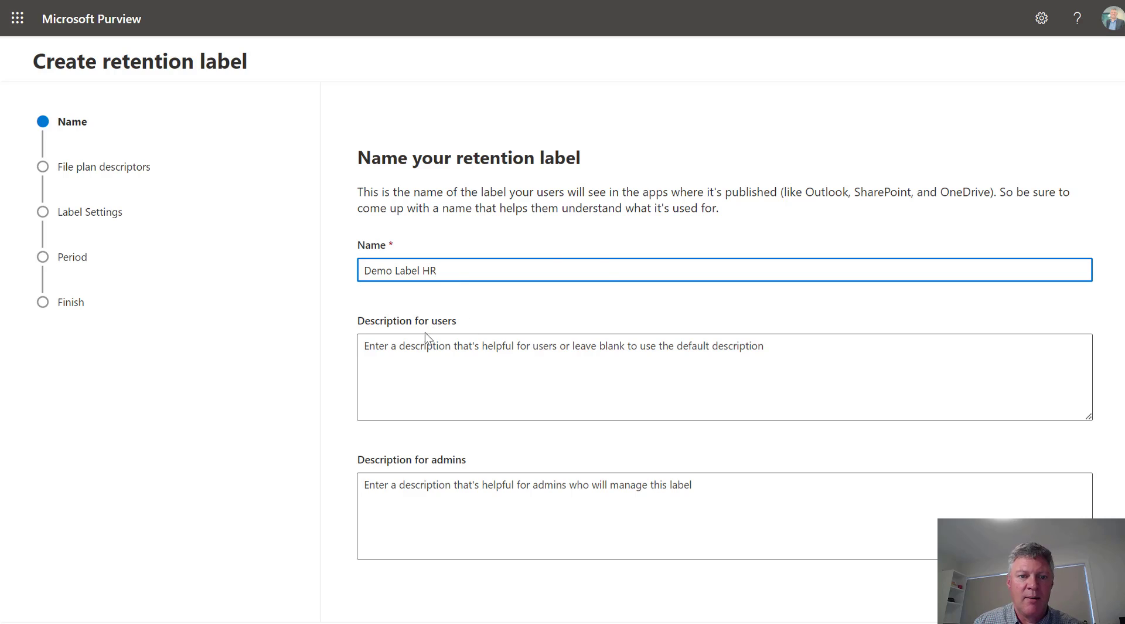
- Enter "Use to label recruitment documents" as the description for users and continue to the file plan descriptors
click(416, 360)
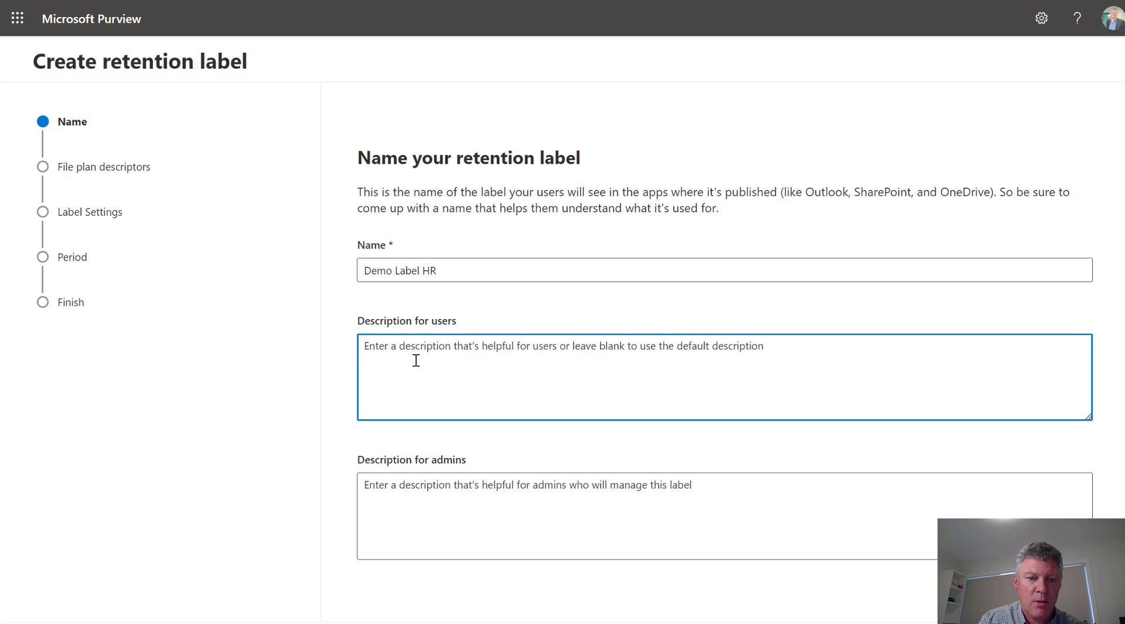
text(Use to label )
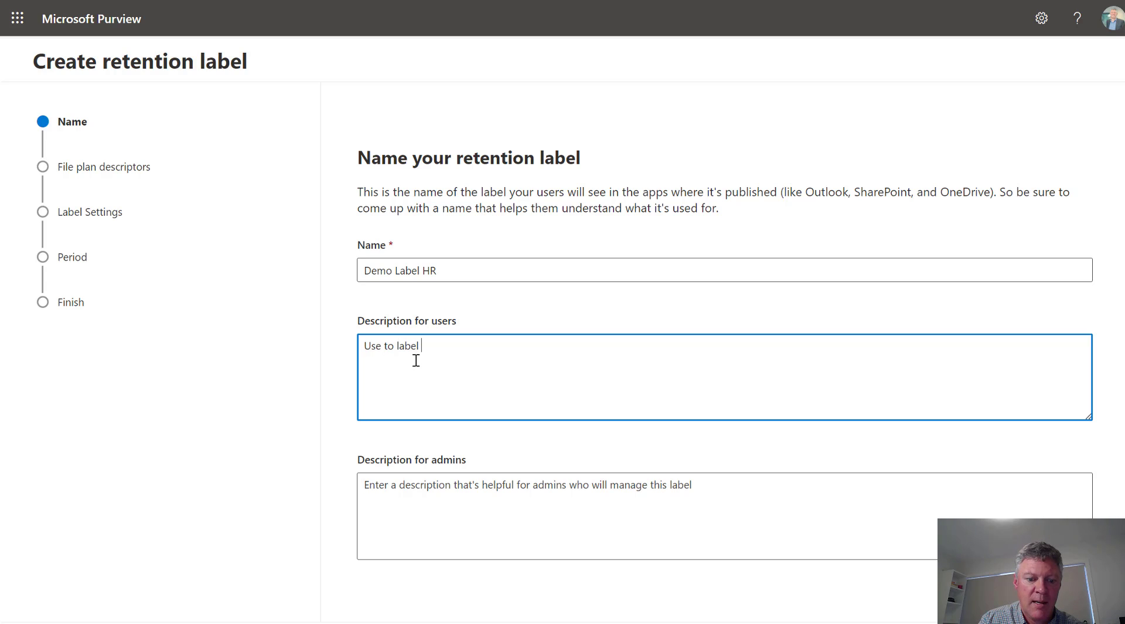
text(recrui)
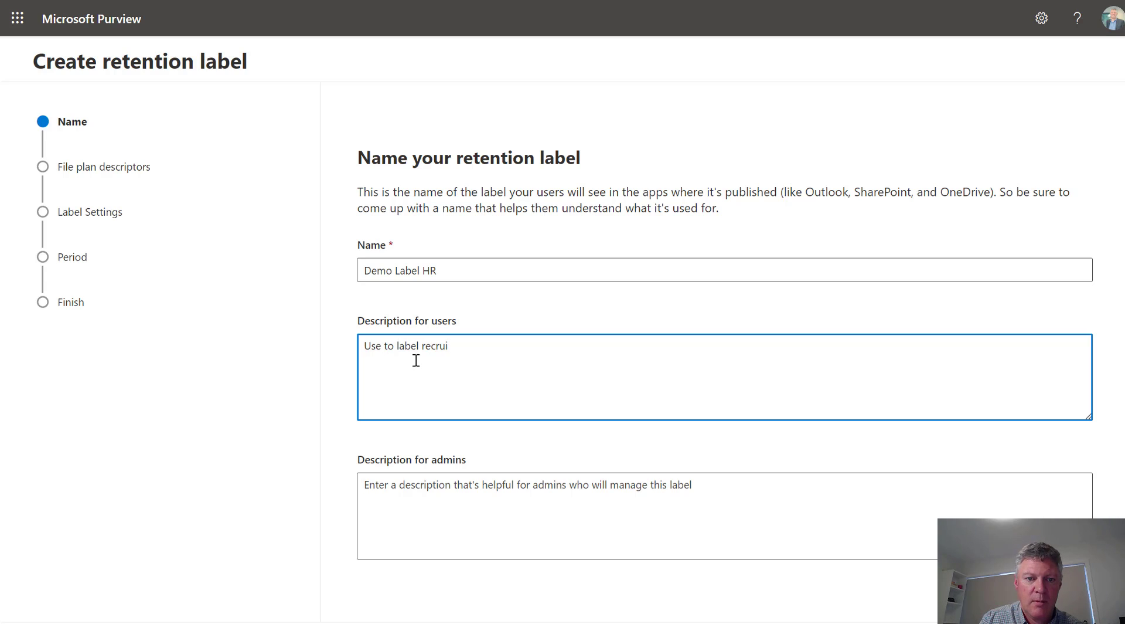
text(tment documents)
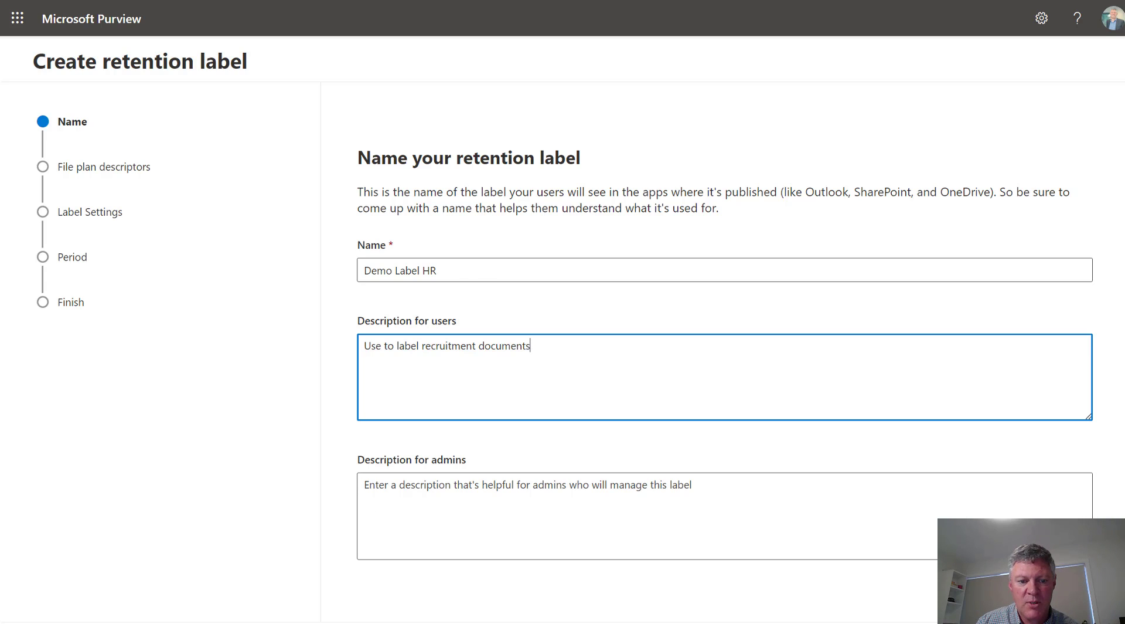
click(380, 622)
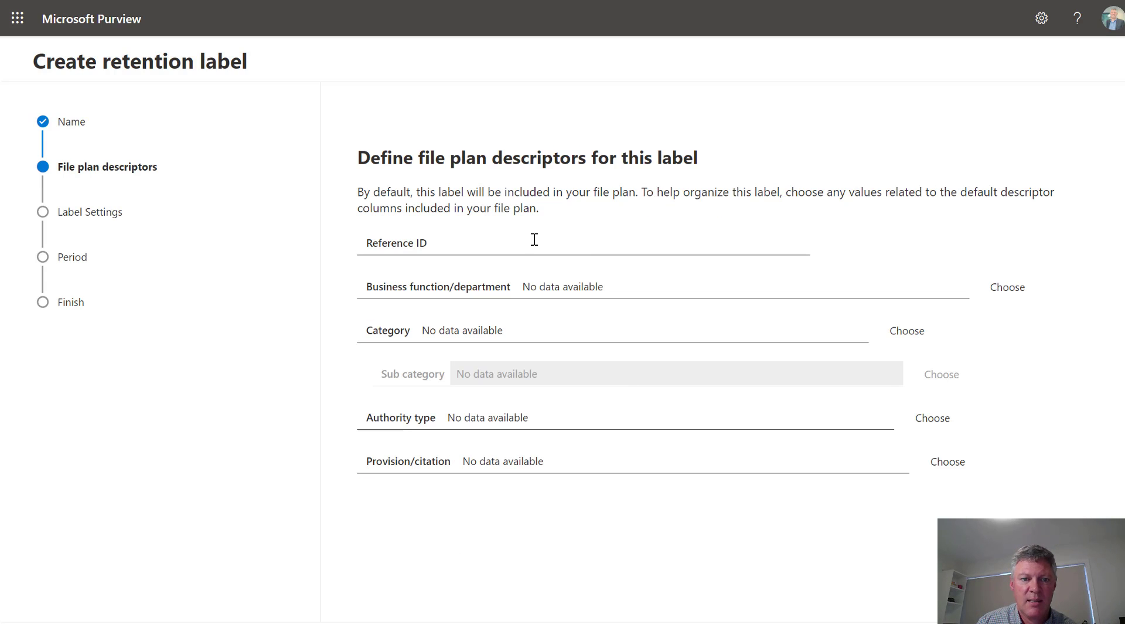
- Set the label's reference ID to HR201 and its business function/department to Human resources
click(450, 239)
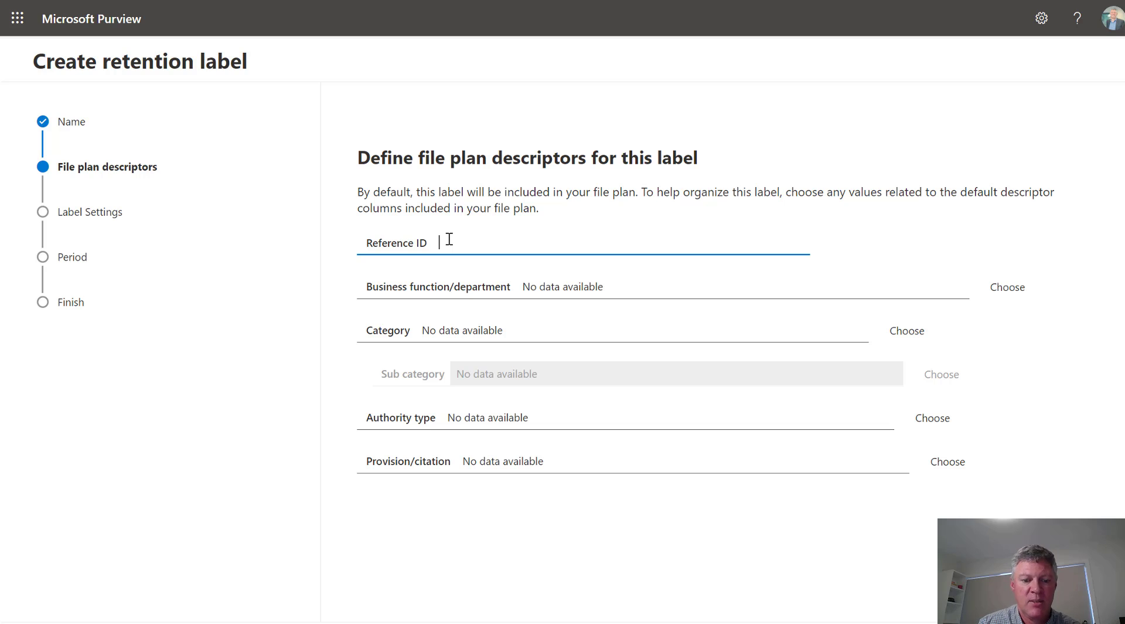
text(HR20)
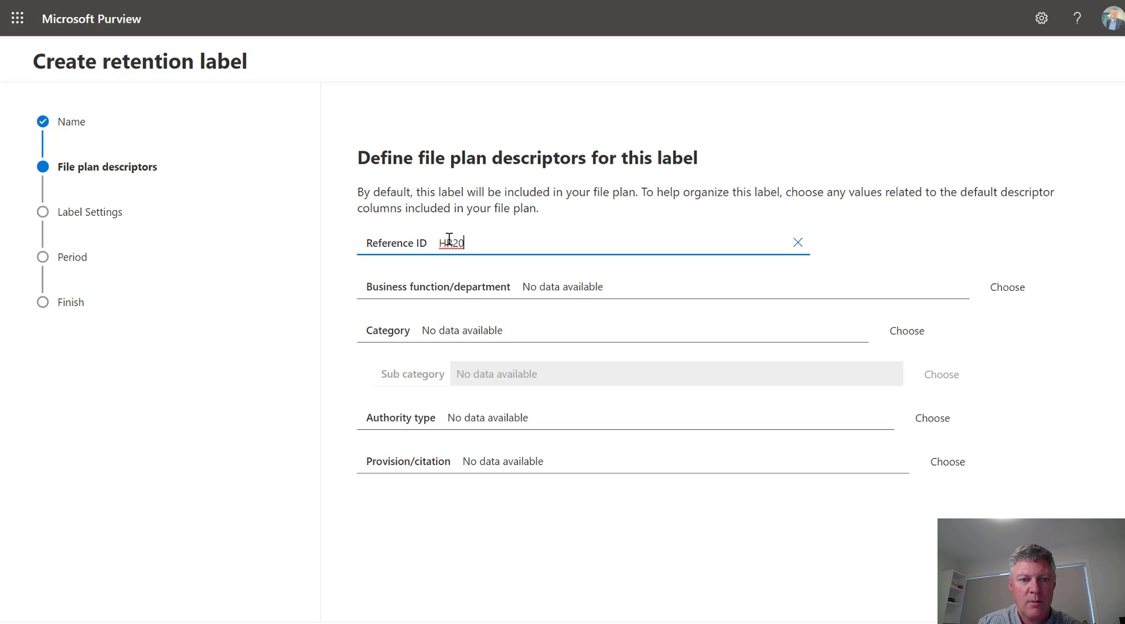
text(1)
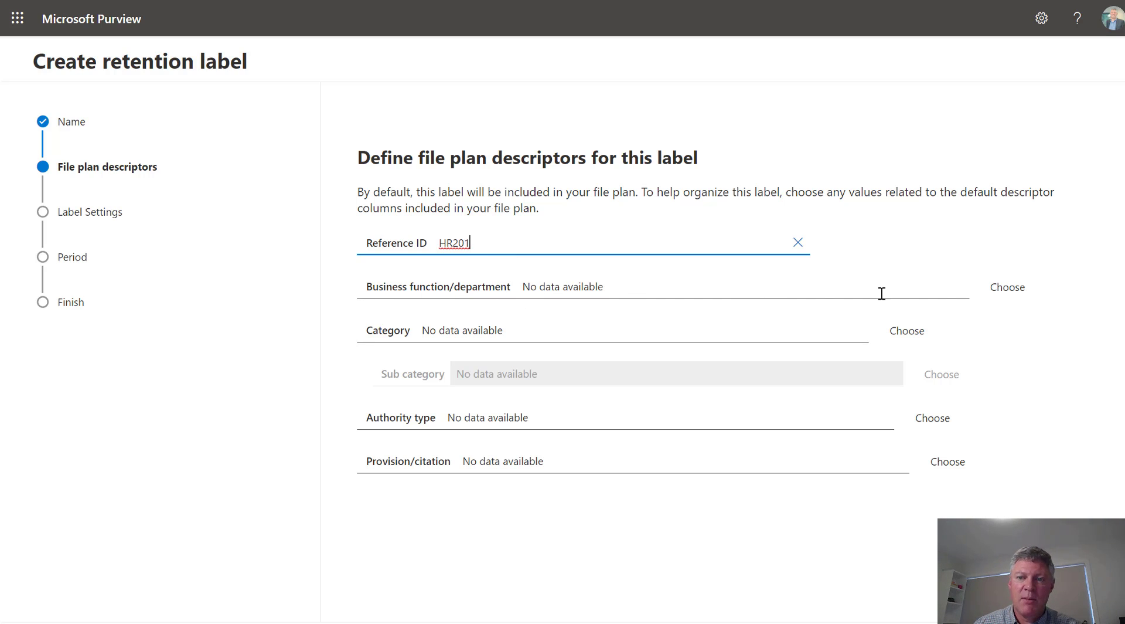
click(996, 295)
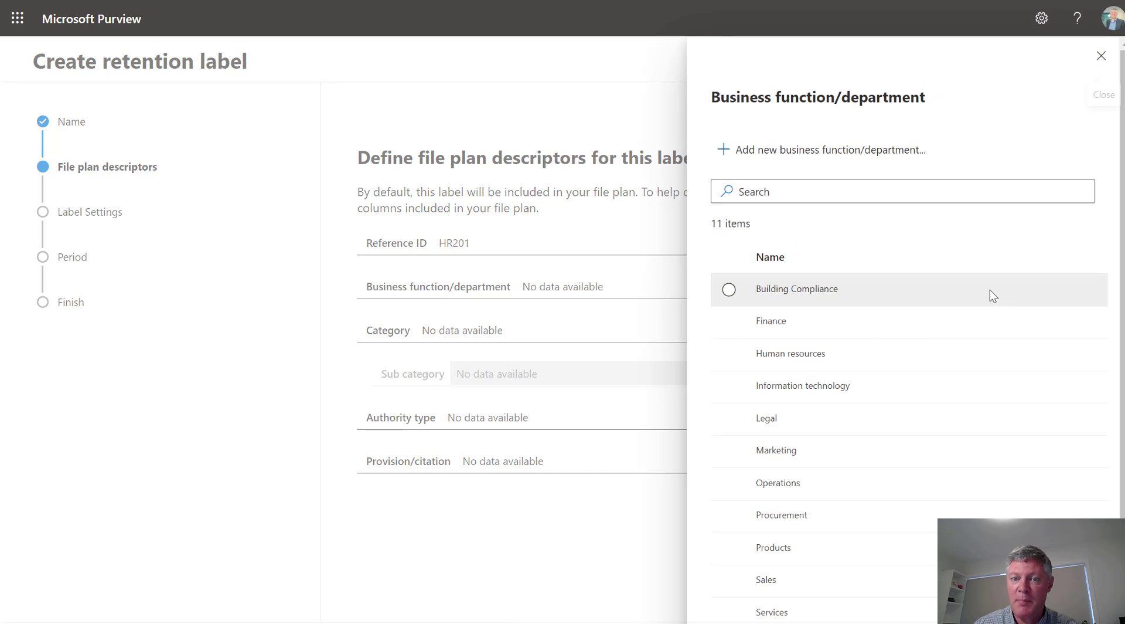
click(822, 356)
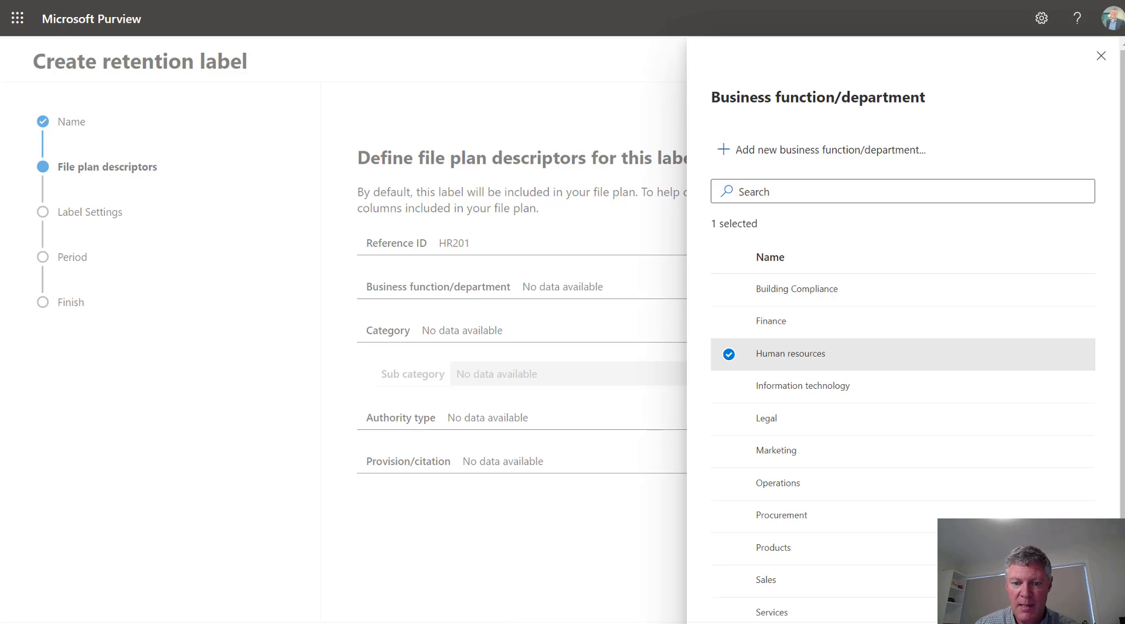
click(743, 622)
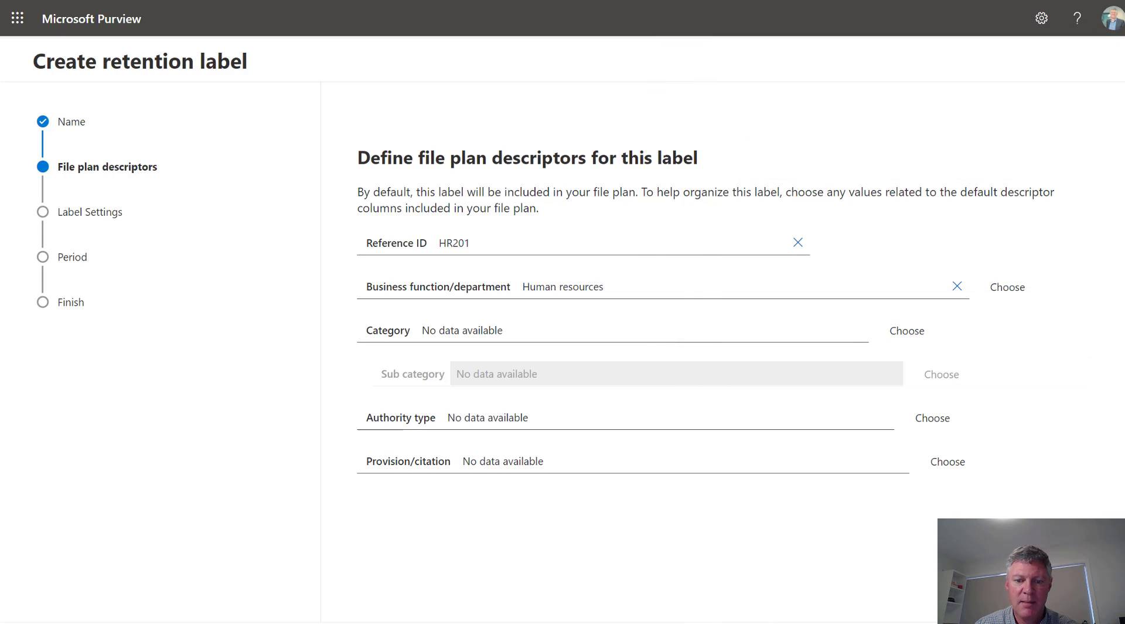
right_click(752, 622)
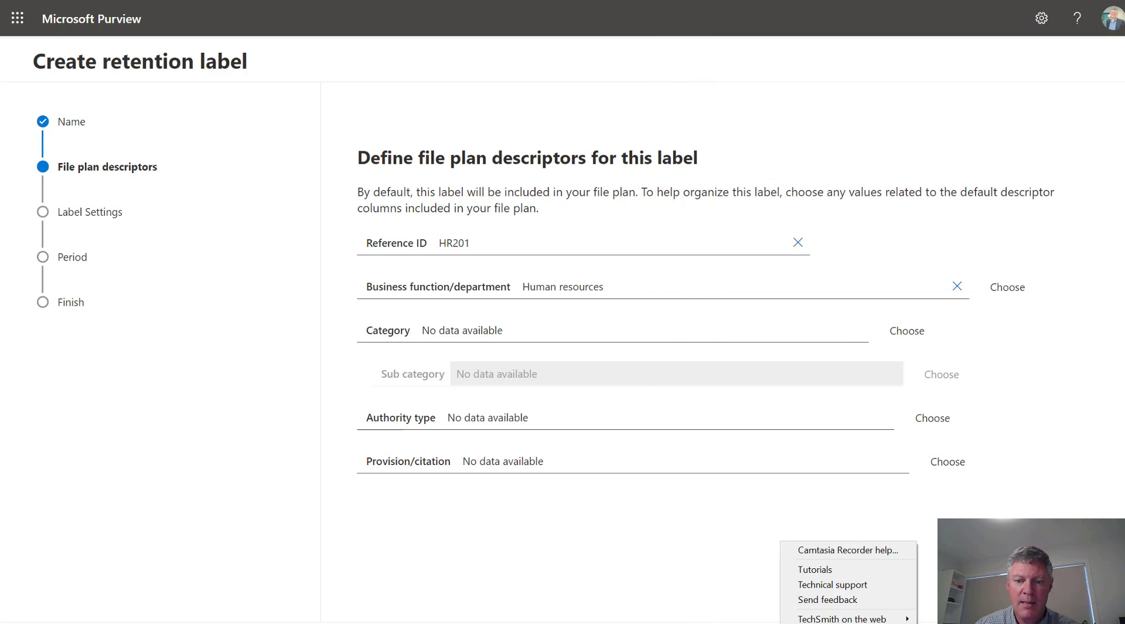
key(Escape)
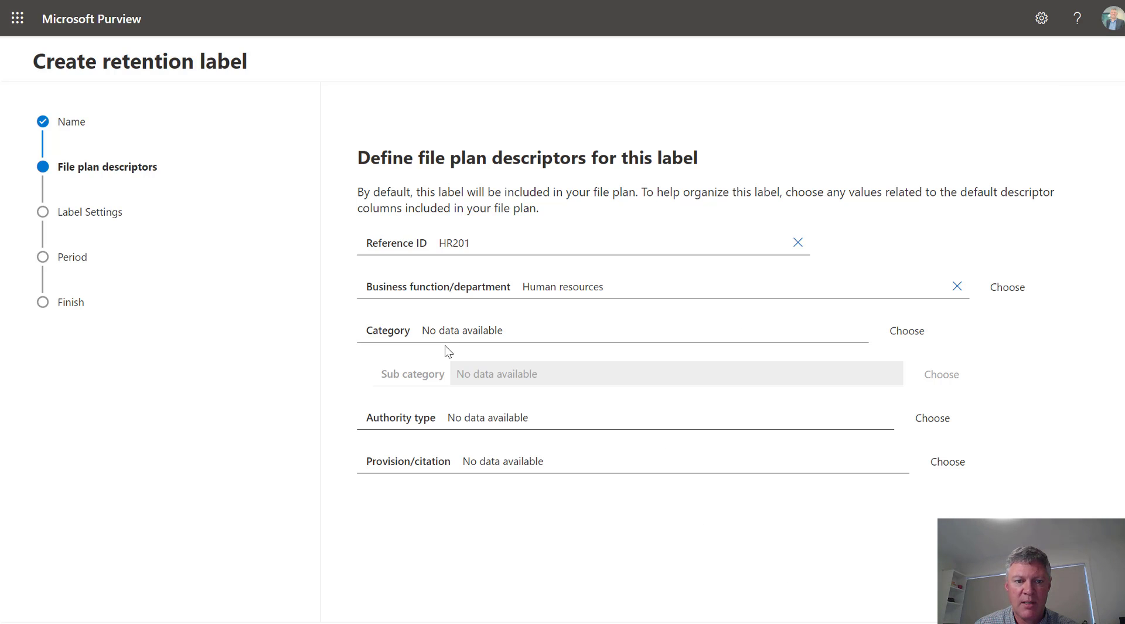
- Set the label's category to Recruiting and hiring, and check the available subcategories without choosing one
click(895, 332)
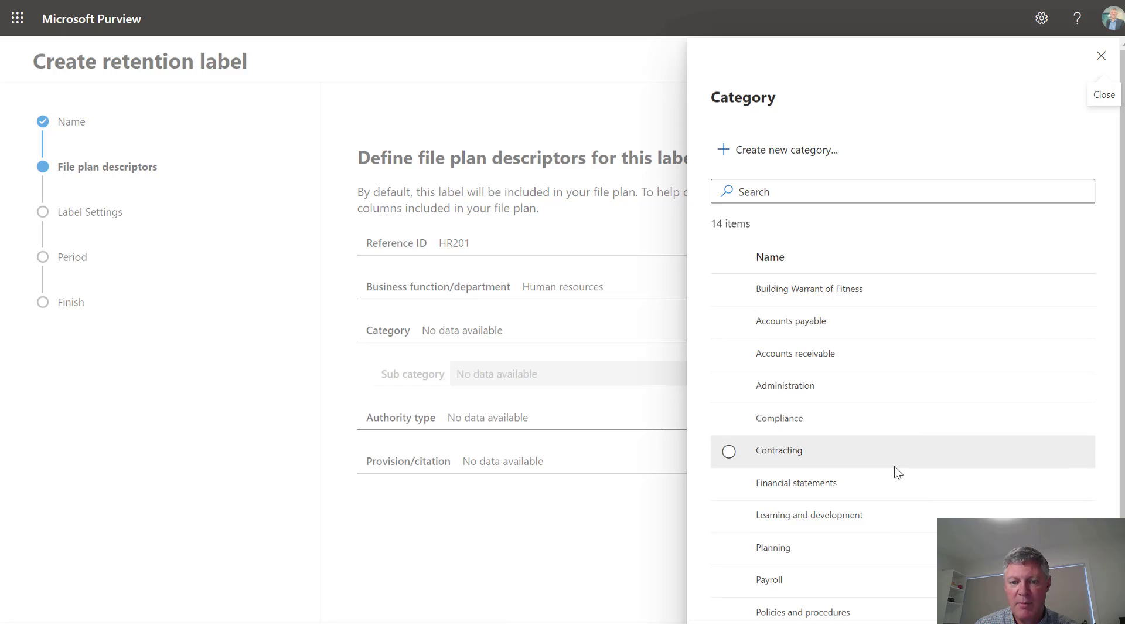
scroll(895, 467, down, 2)
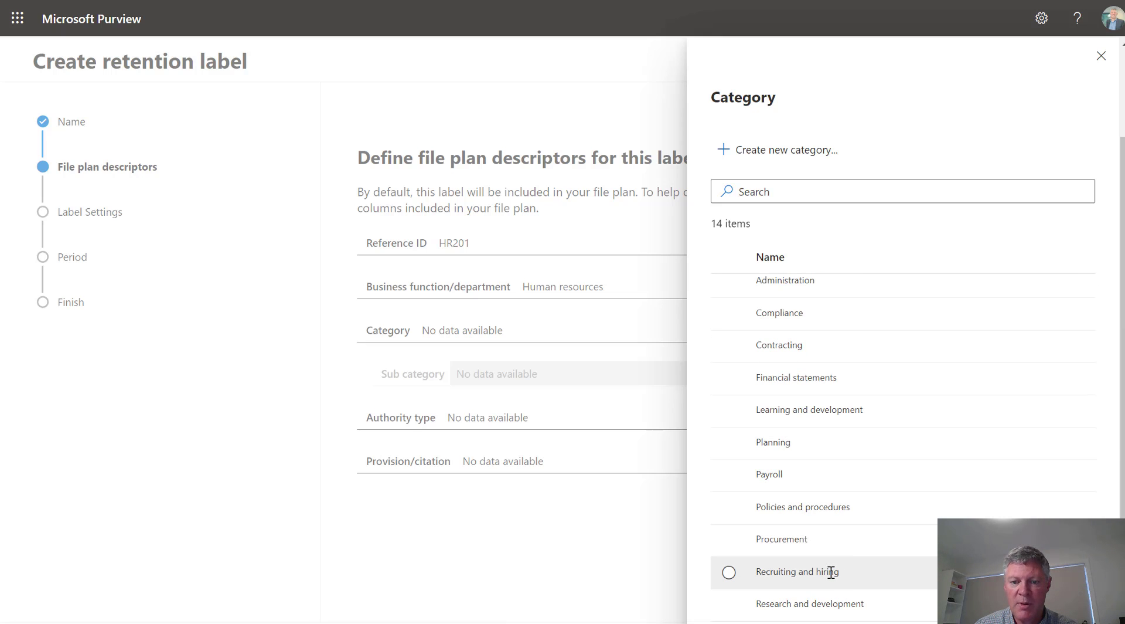
click(730, 572)
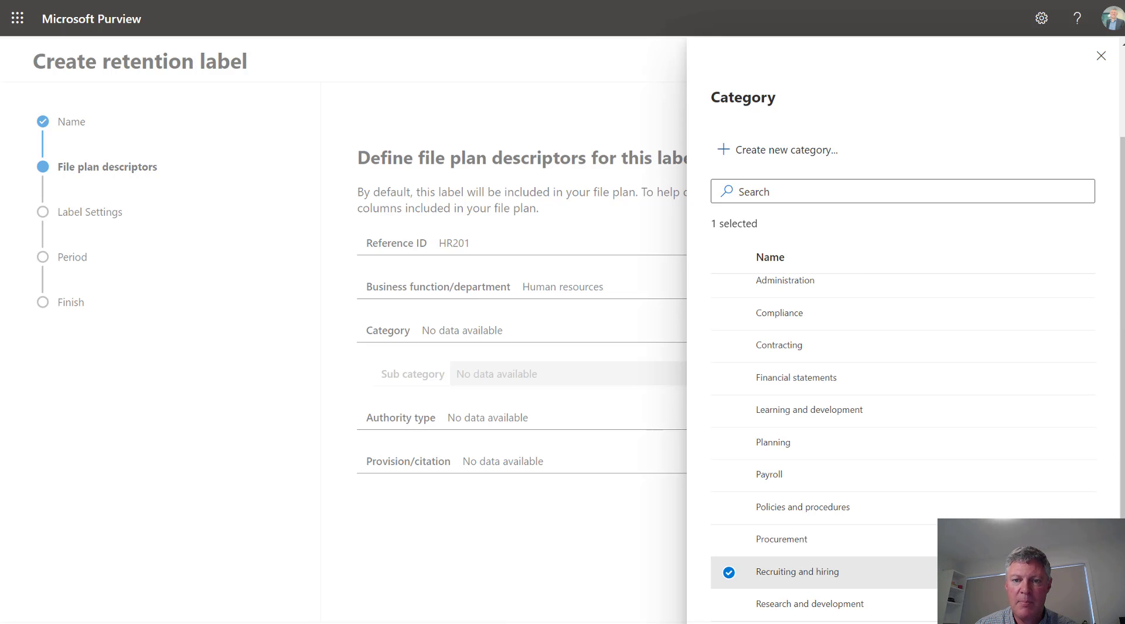
click(747, 619)
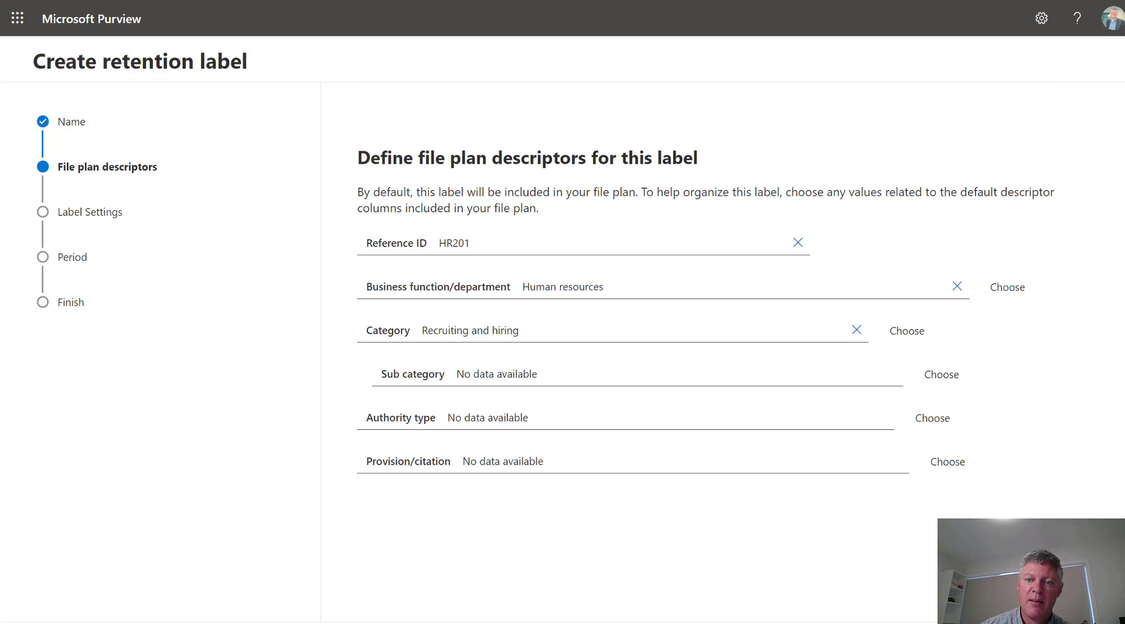
click(942, 374)
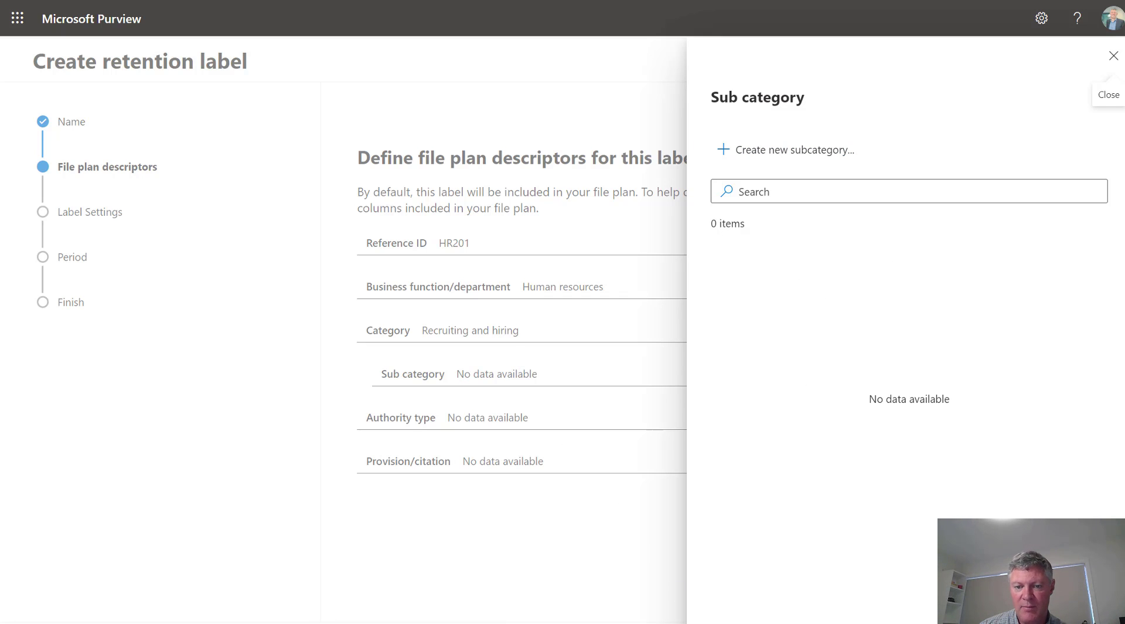
key(Escape)
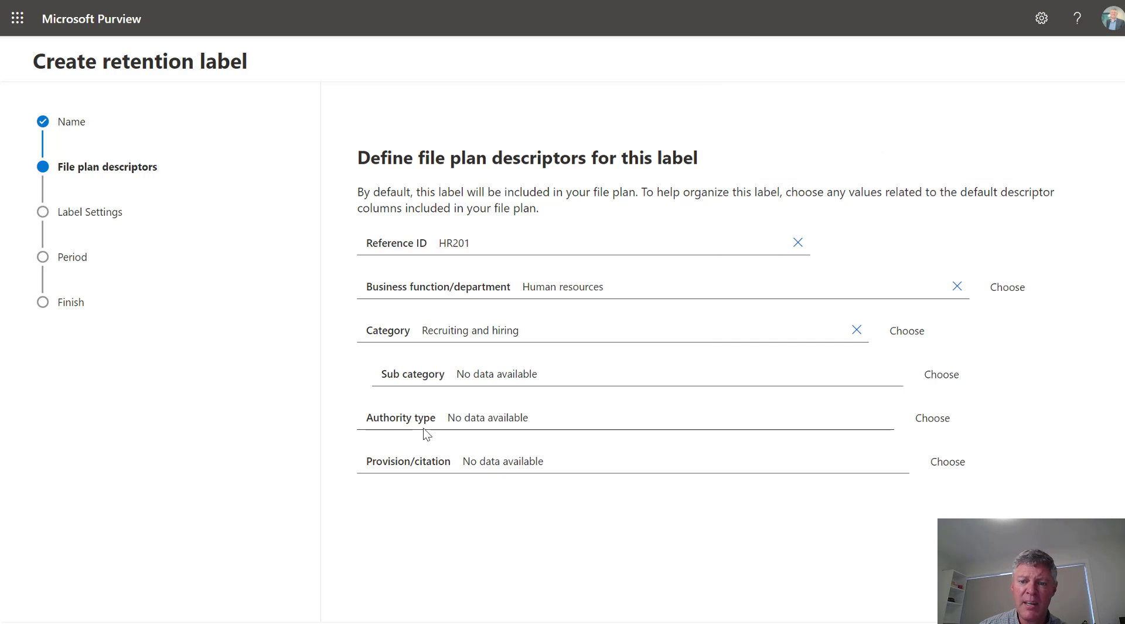
- Set the label's authority type to Legal
click(933, 418)
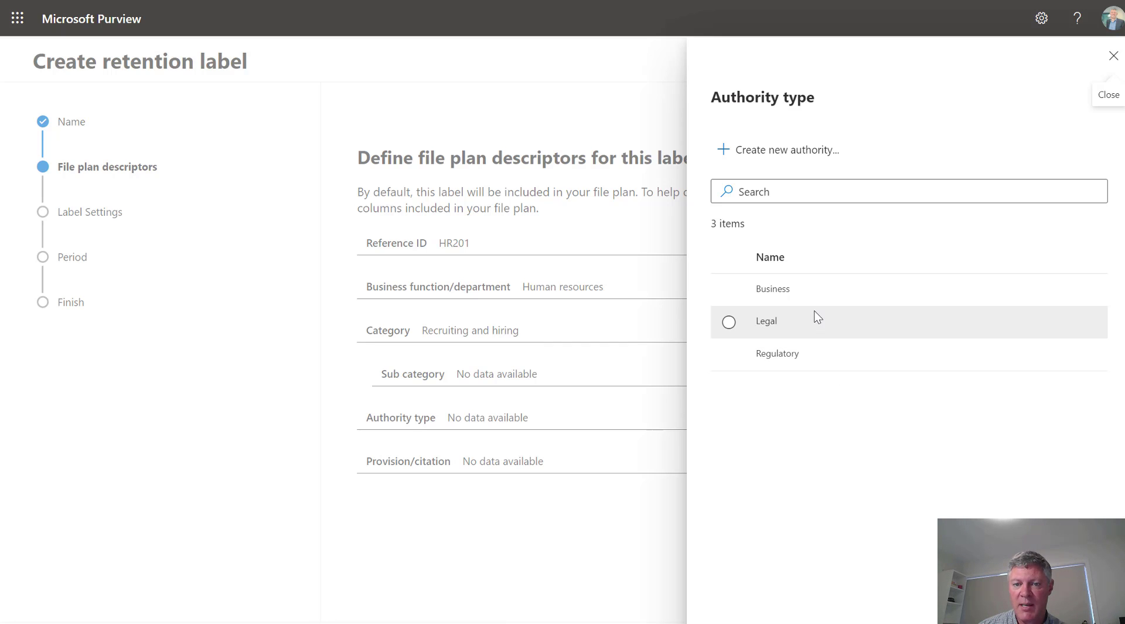
click(799, 325)
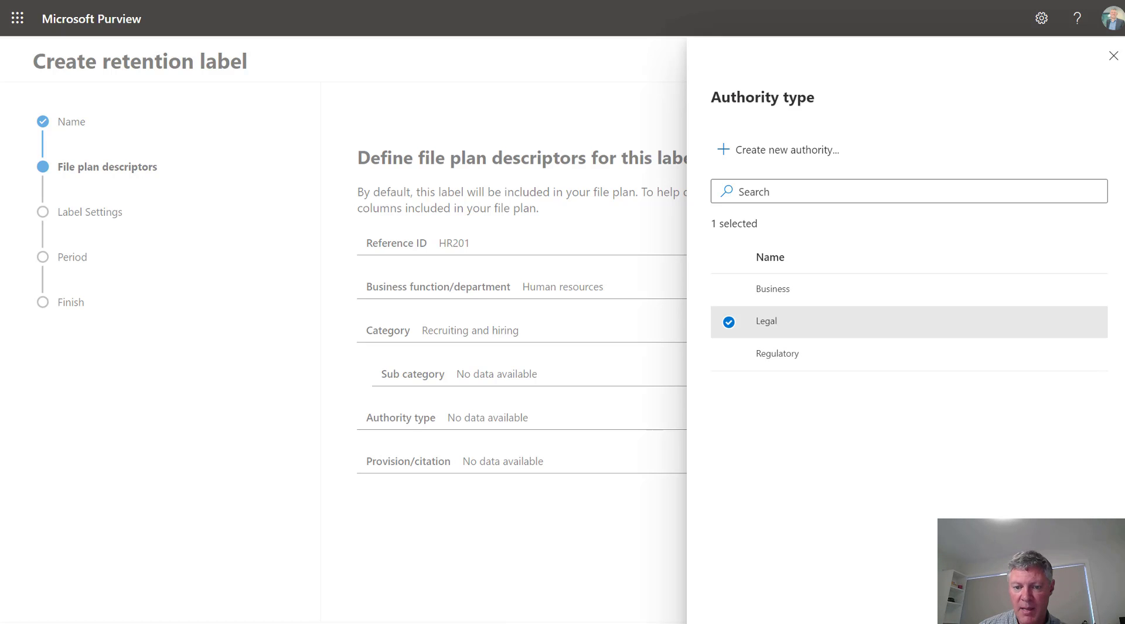
click(741, 621)
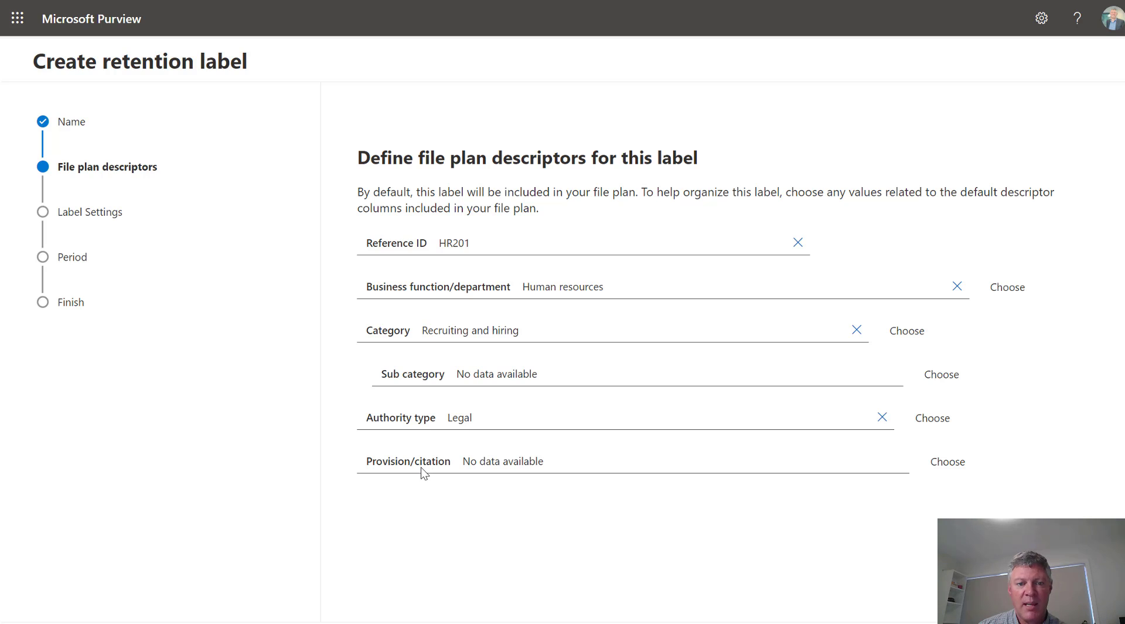
- Choose the Sarbanes-Oxley provision/citation, and continue to the retention period with "Retain items forever or for a specific period" selected
click(952, 463)
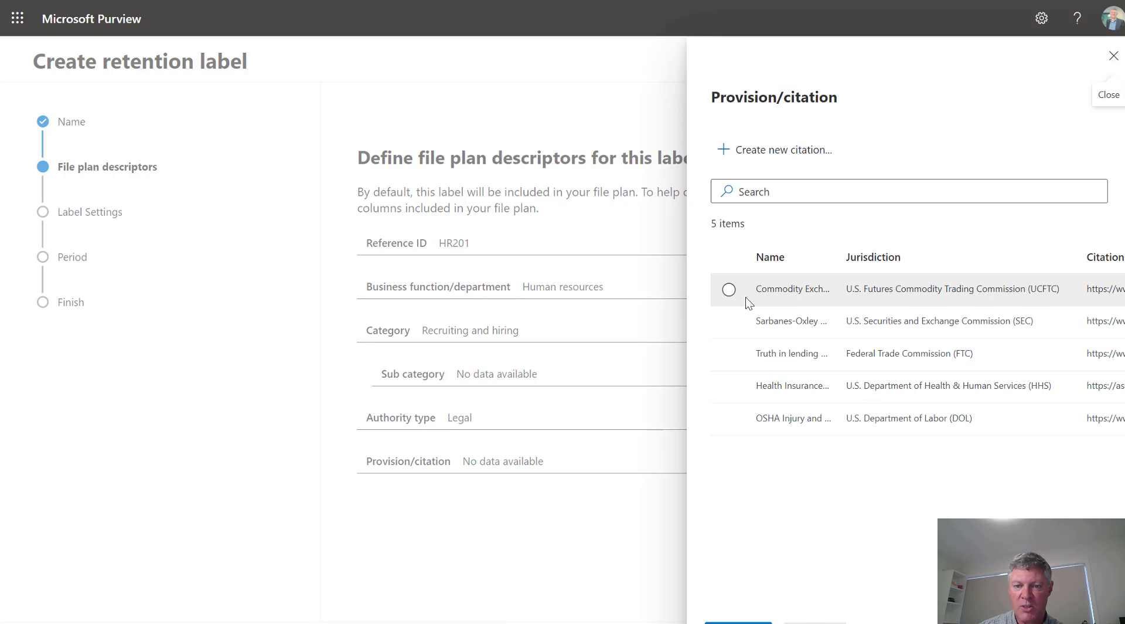
click(730, 321)
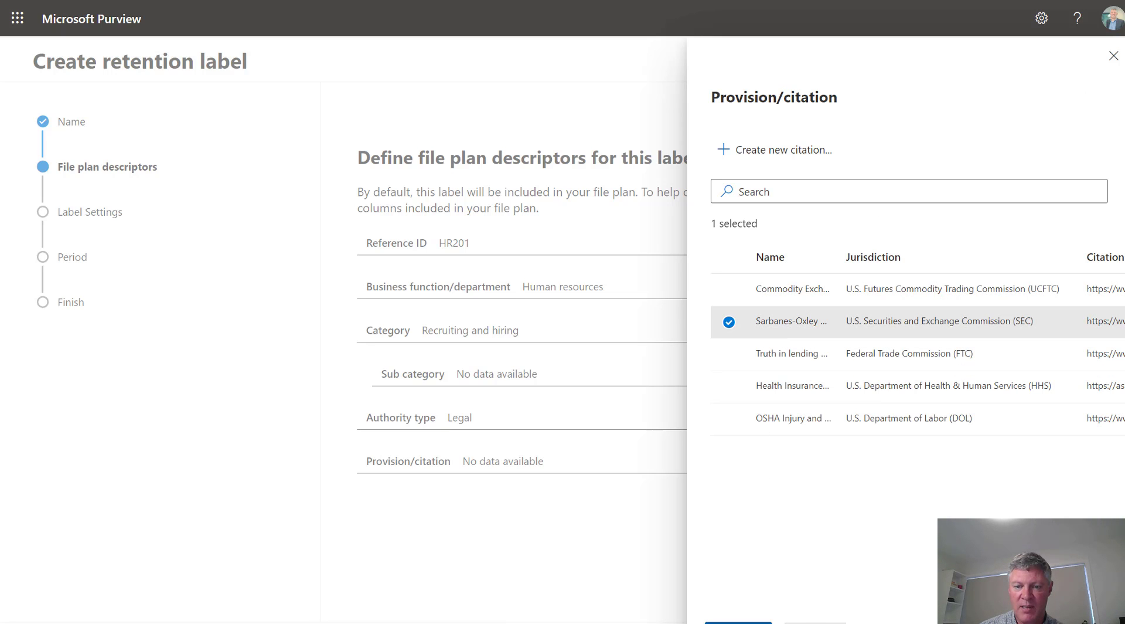
click(738, 622)
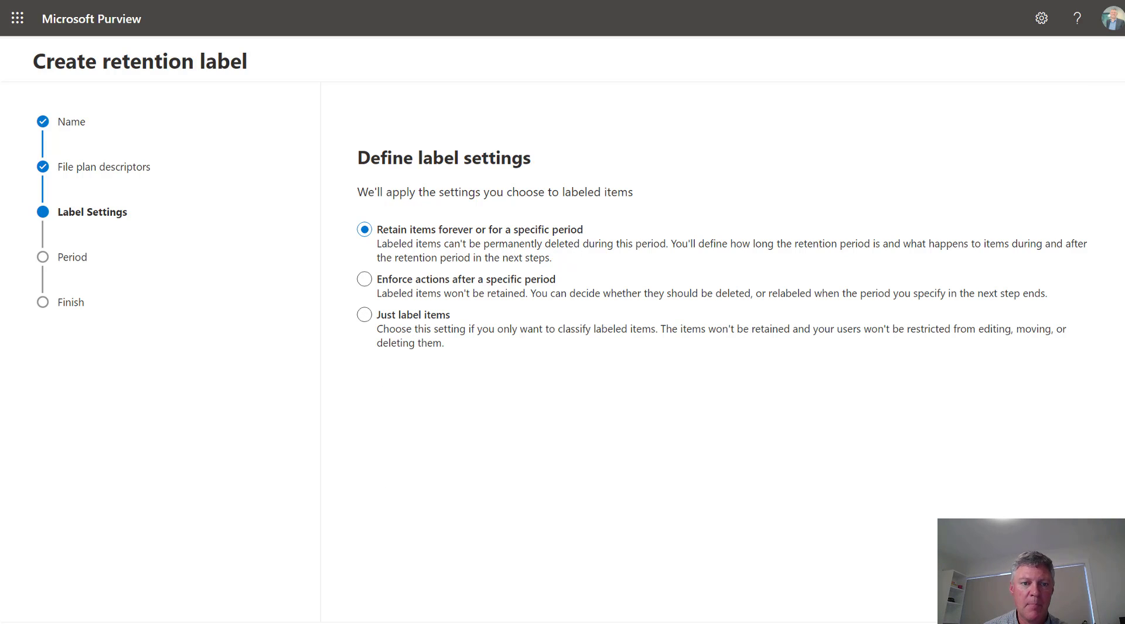
click(498, 586)
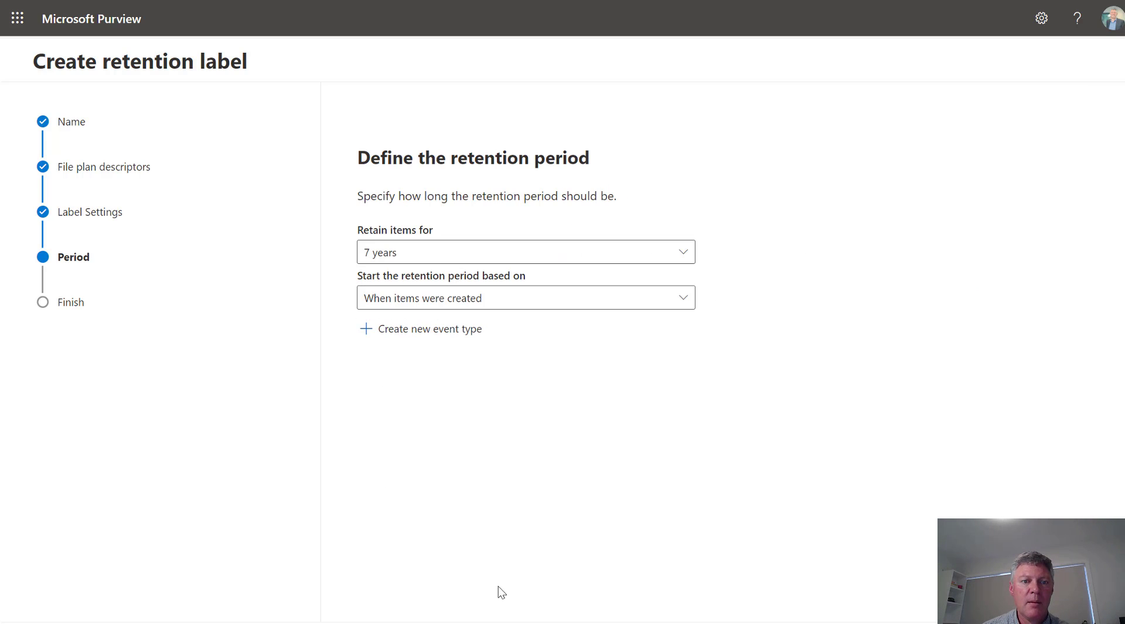
- Set a custom retention period of 0 years, 0 months and 1 day, starting when items were created, and continue
click(674, 256)
click(390, 387)
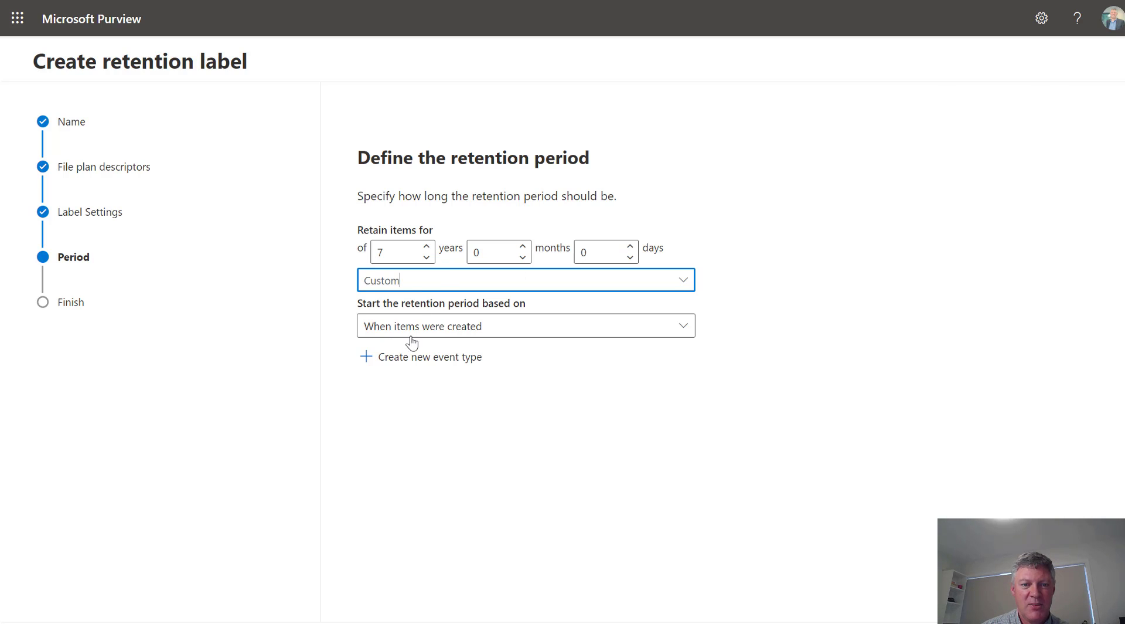
click(432, 261)
click(432, 260)
click(432, 261)
click(432, 261)
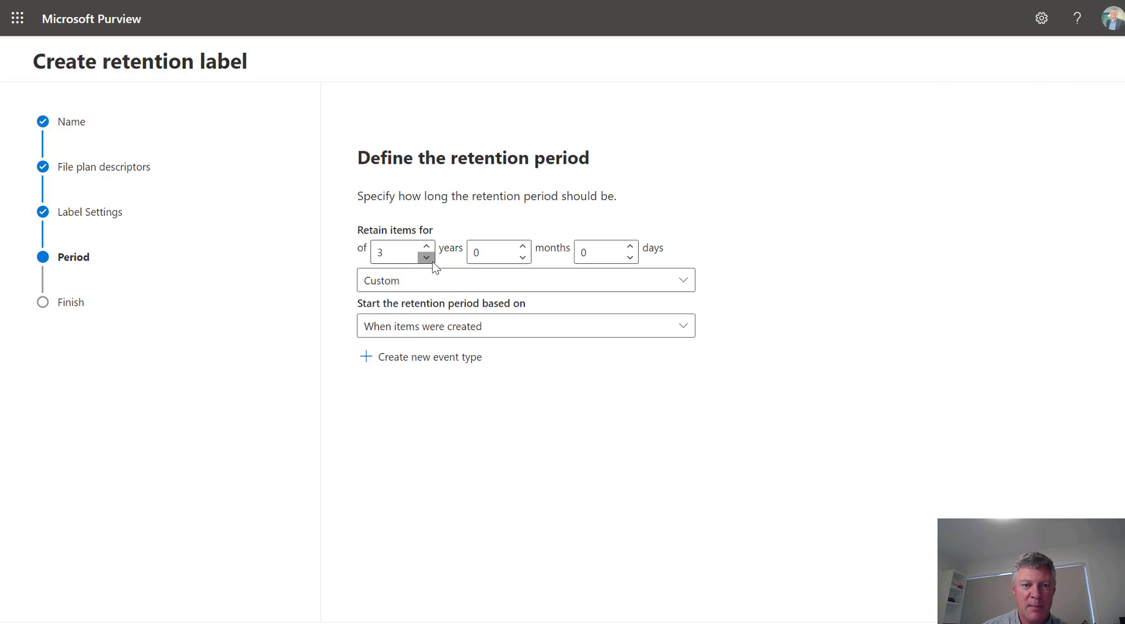
click(432, 260)
click(432, 260)
click(431, 260)
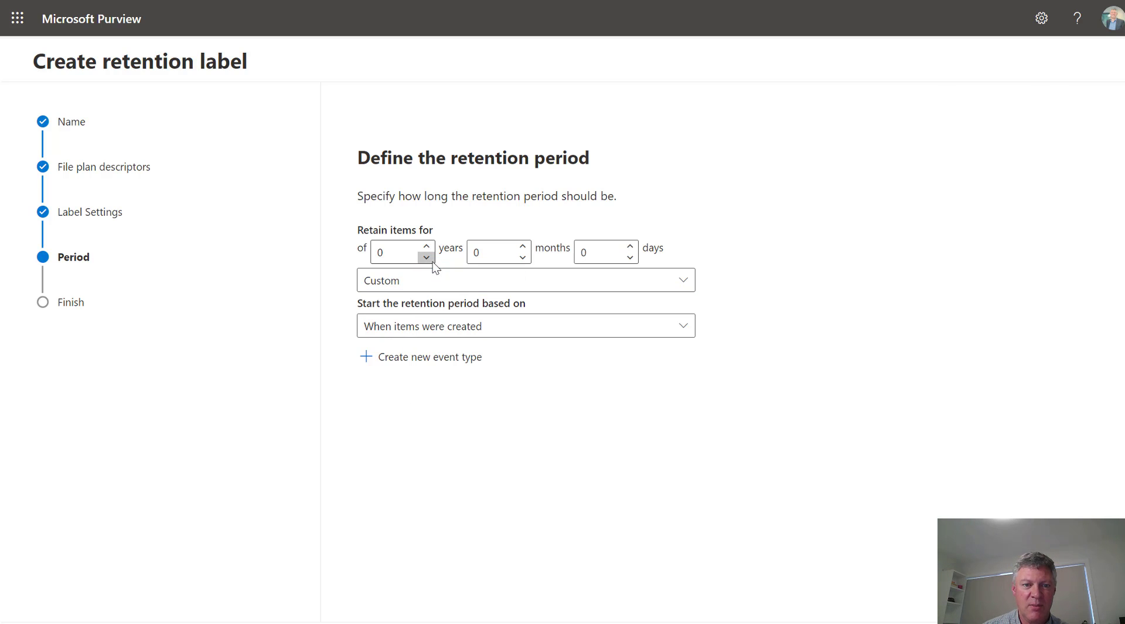
click(631, 246)
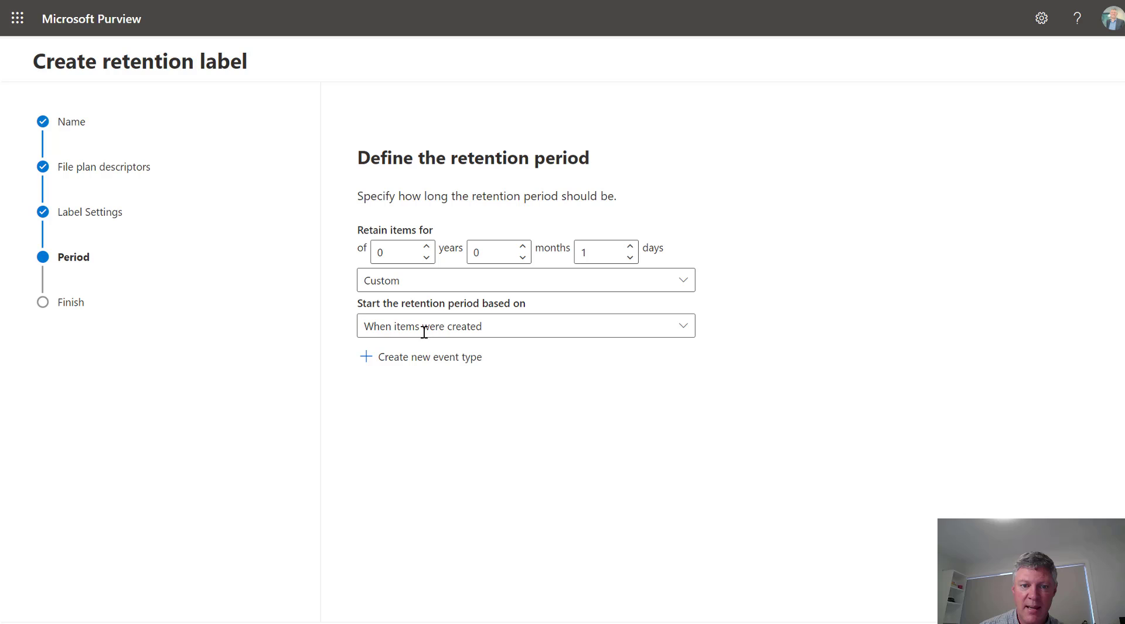
click(684, 333)
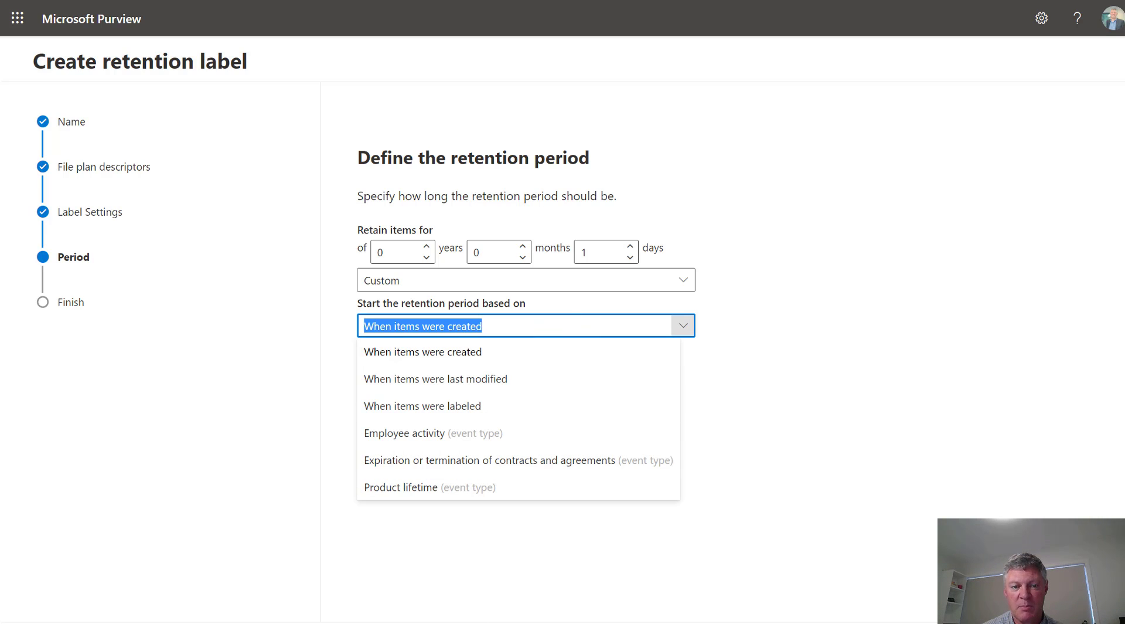
click(481, 615)
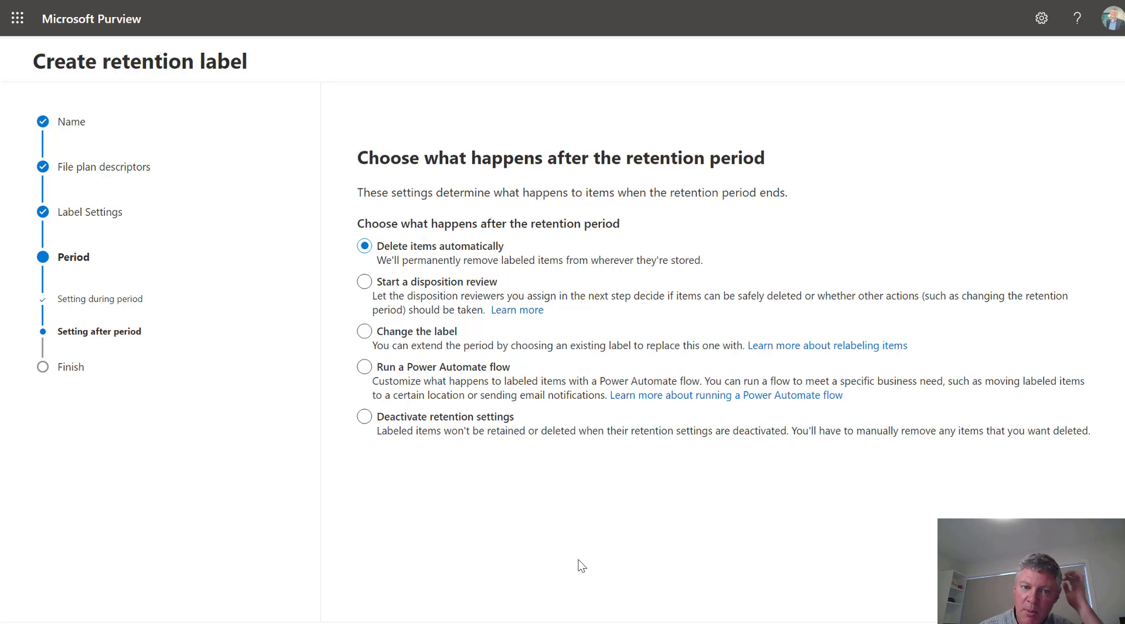
- Choose a disposition review after the retention period and add a review stage named "Review Period 1"
click(430, 284)
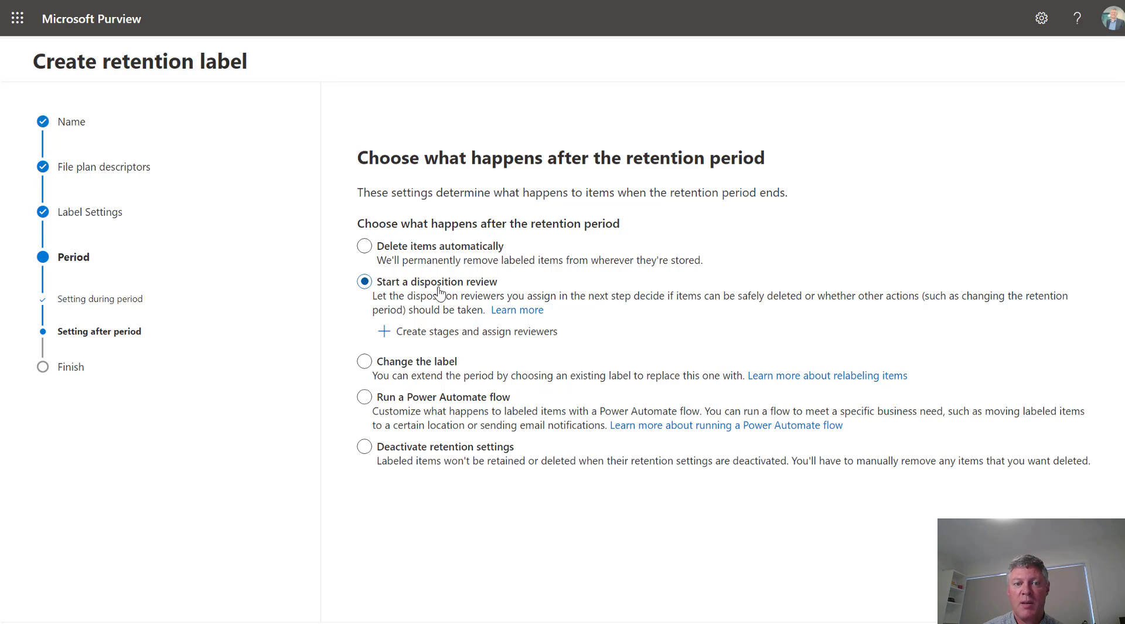
click(431, 338)
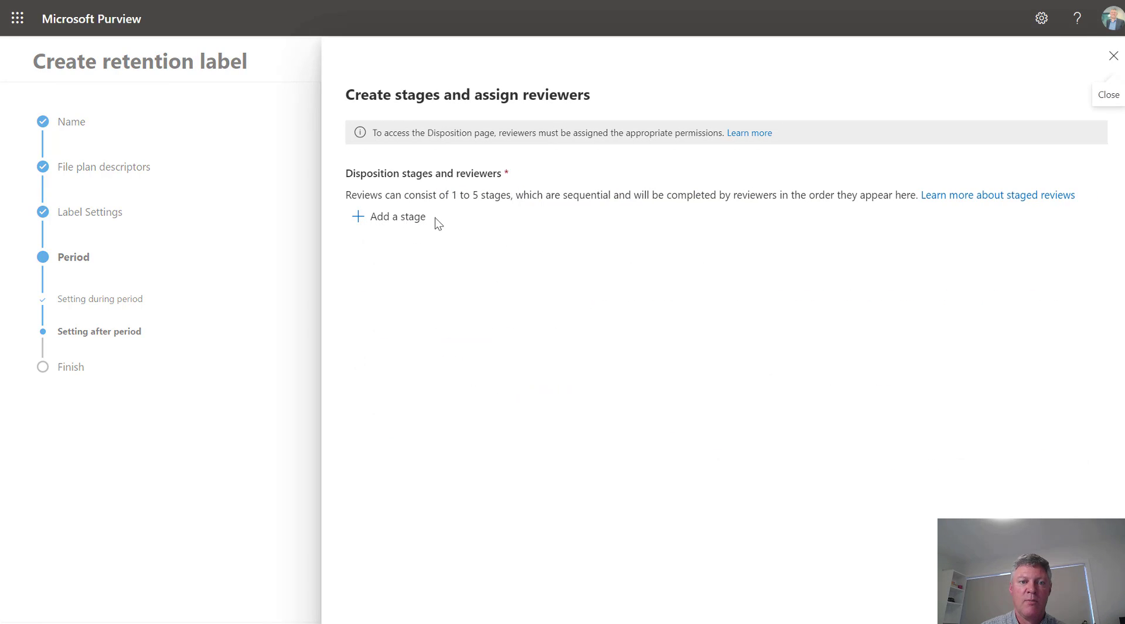
click(415, 221)
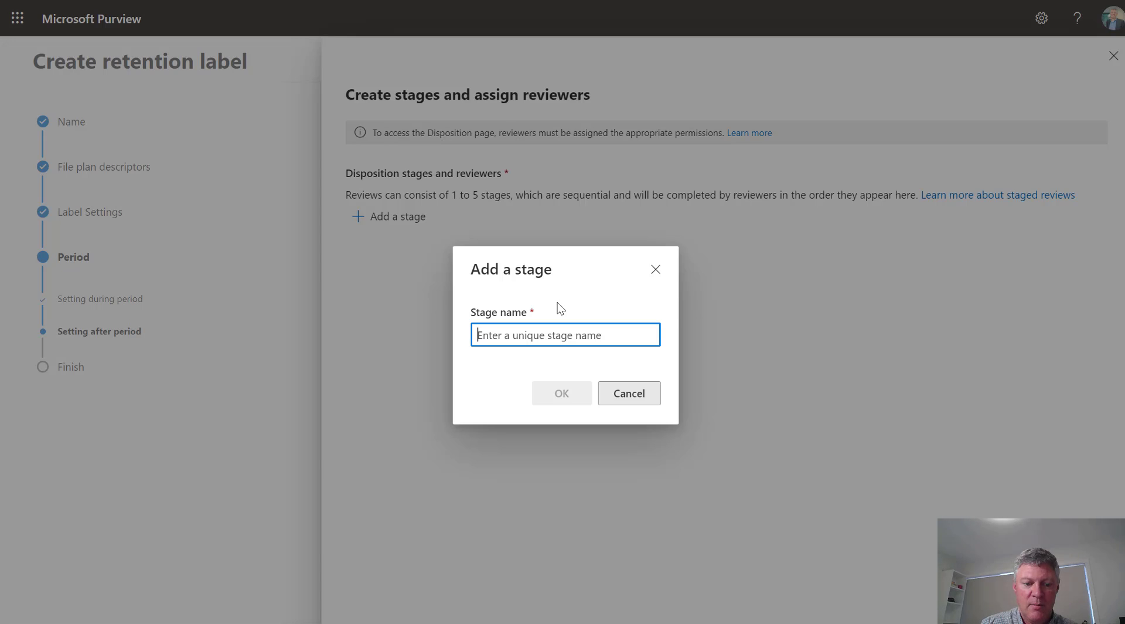
text(Mo)
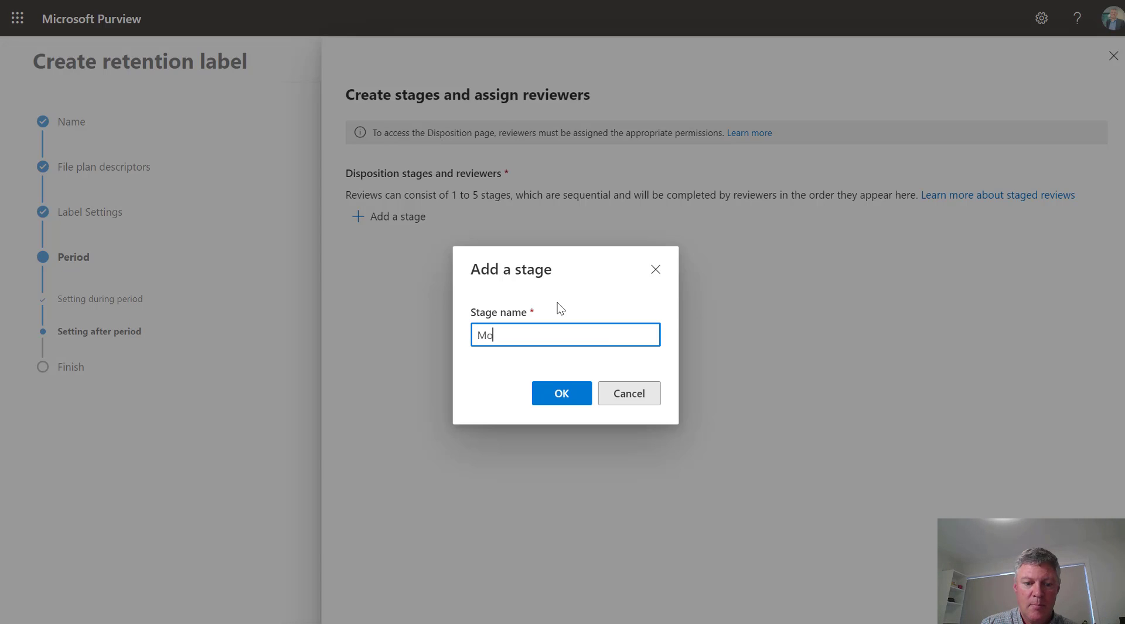
key(BackSpace)
key(BackSpace)
text(Review Period 1)
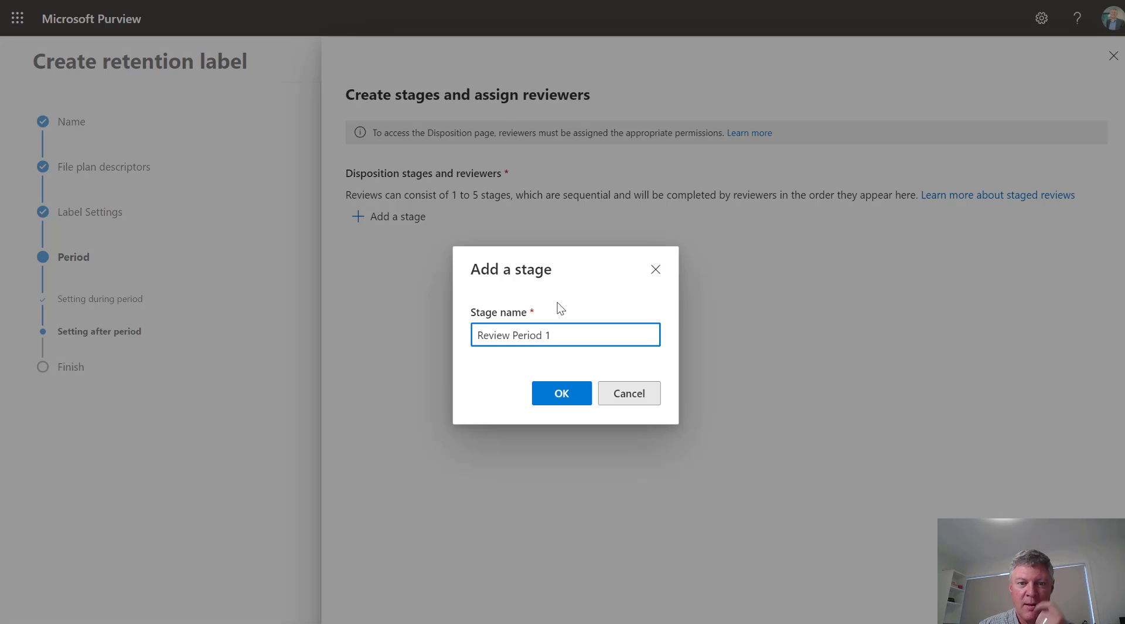
click(563, 393)
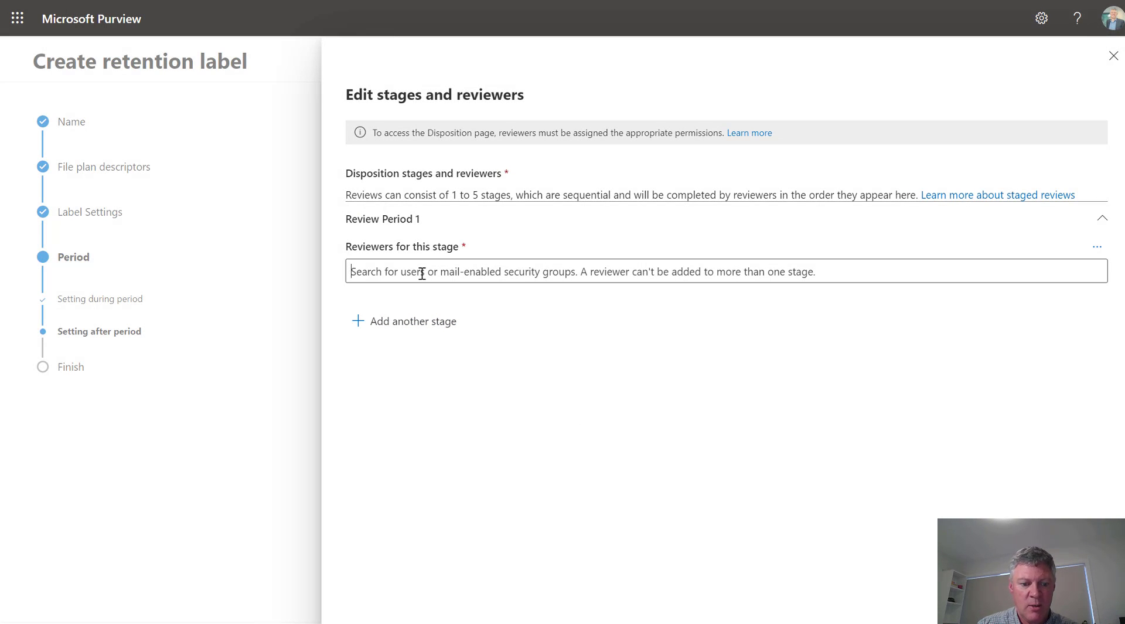
- Assign the reviewer to Review Period 1, save the stage, and continue to the label summary
text(steve)
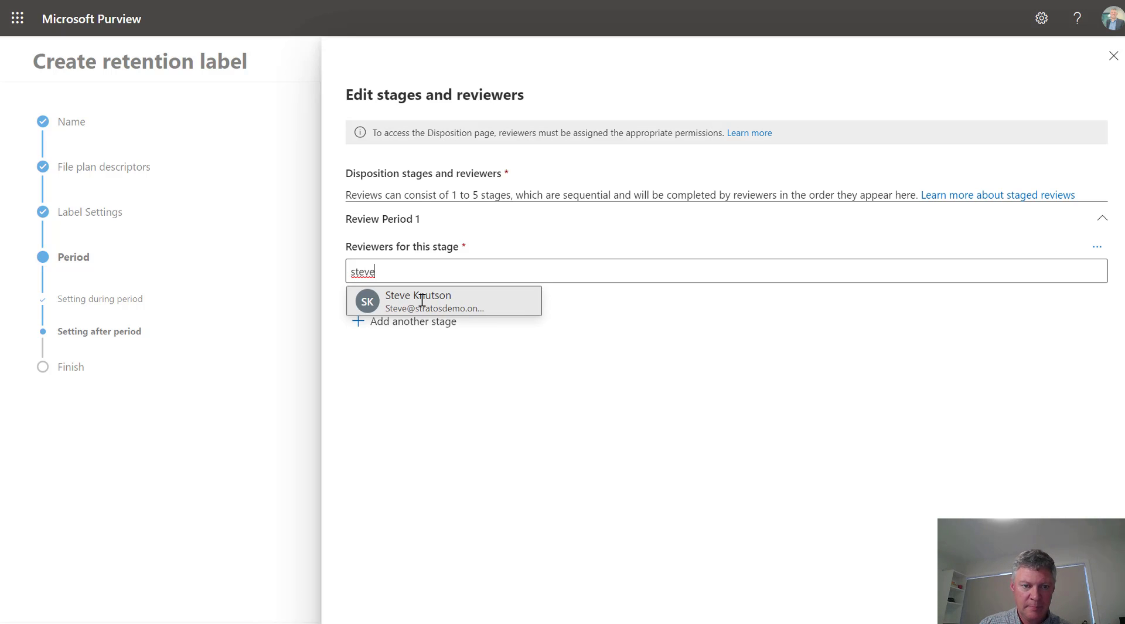
click(422, 300)
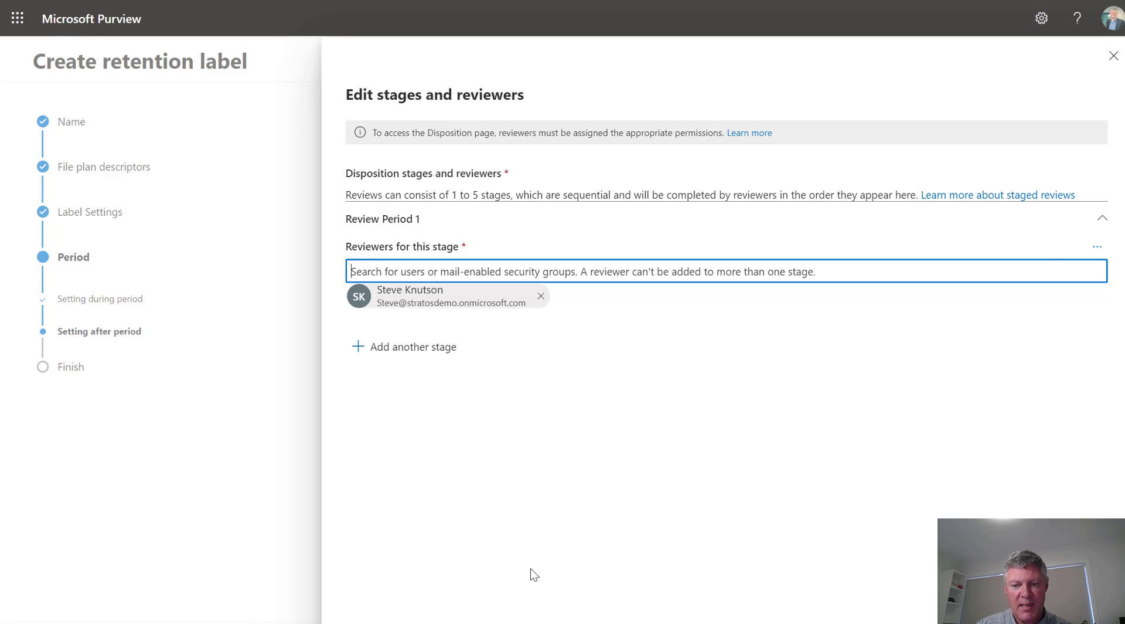
click(378, 622)
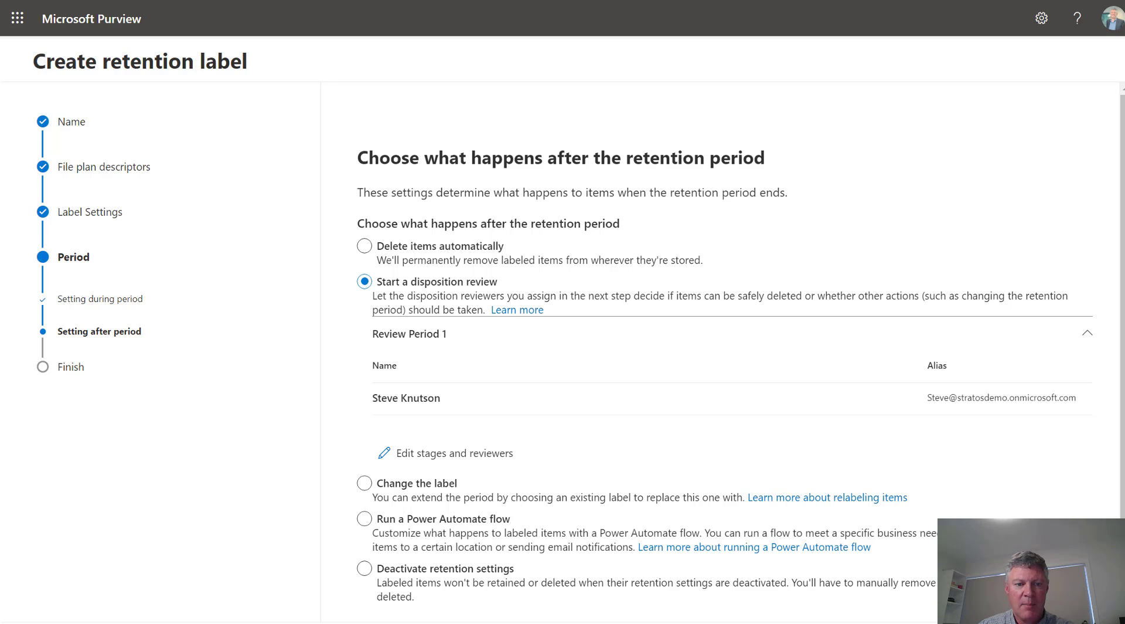
click(432, 622)
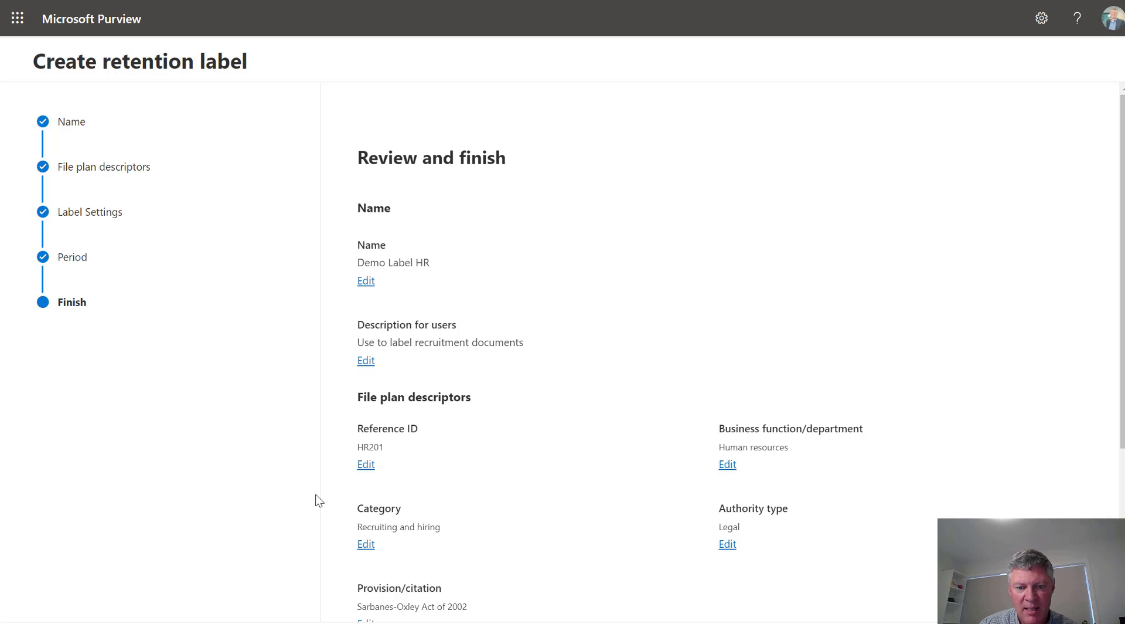
- Review the label's summary, create the label, and start publishing it
scroll(577, 556, down, 1)
scroll(455, 455, down, 4)
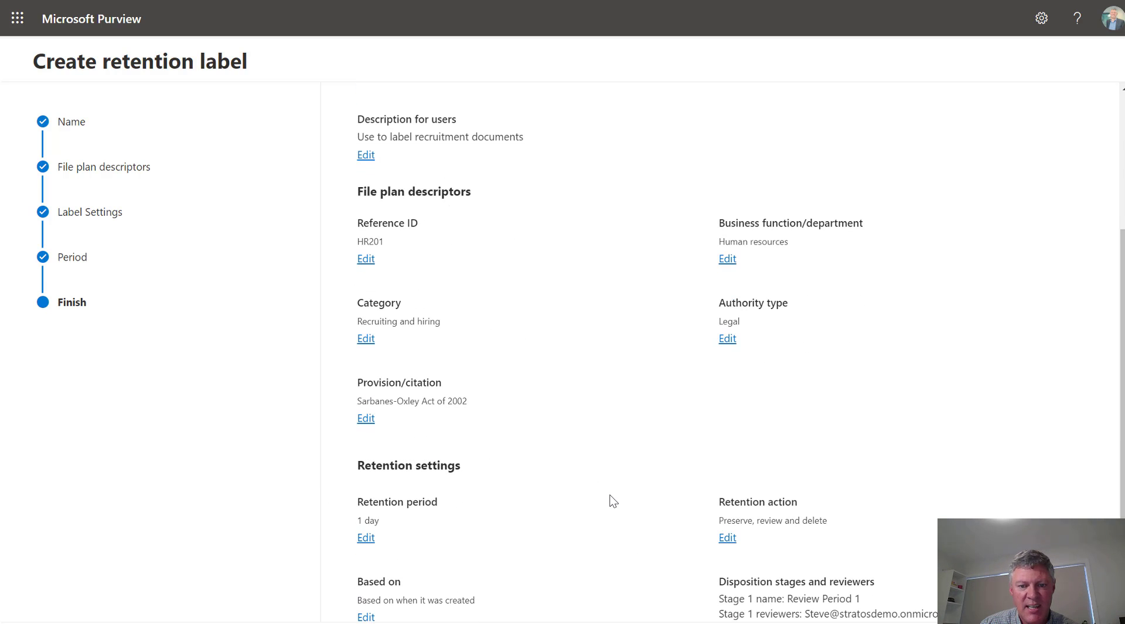
scroll(610, 500, down, 1)
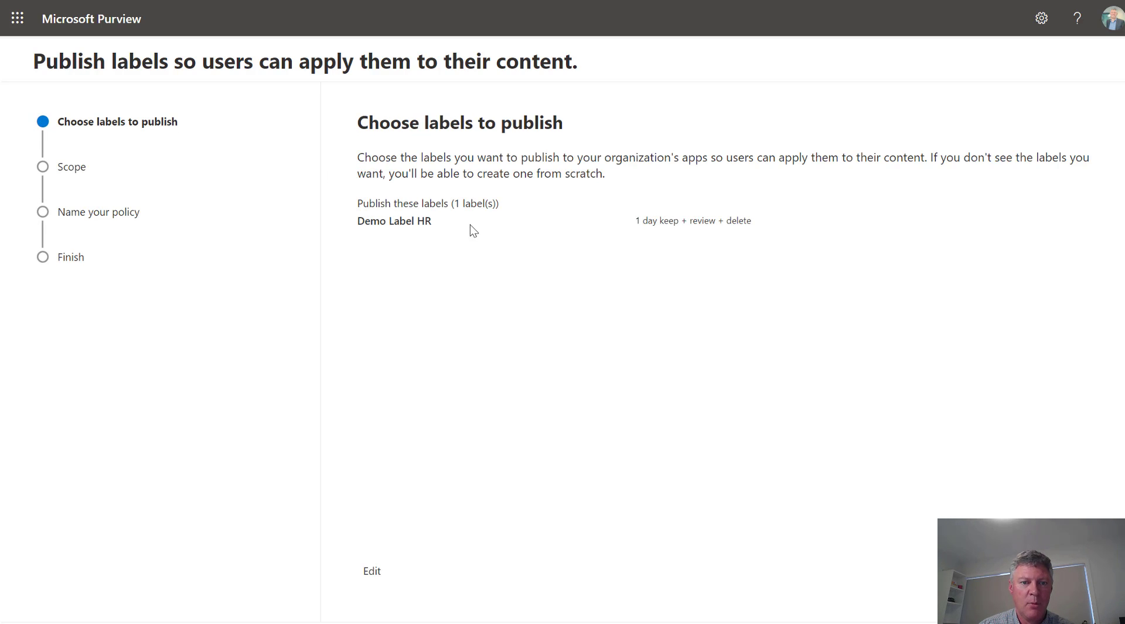
- Keep Demo Label HR as the label to publish and choose a Static retention policy
click(411, 623)
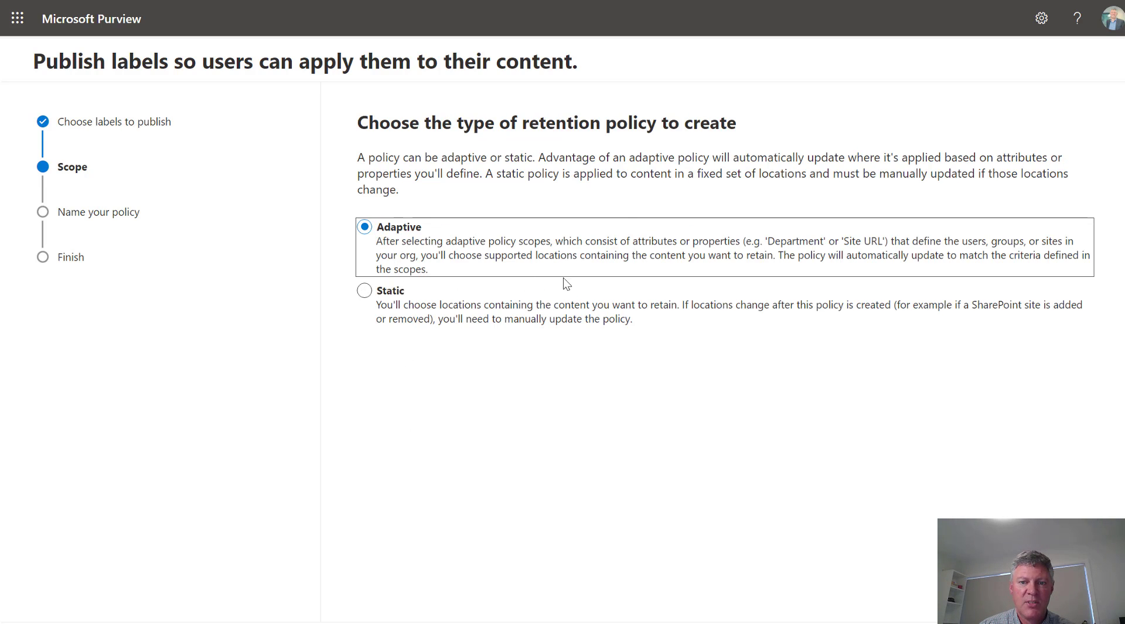
click(389, 290)
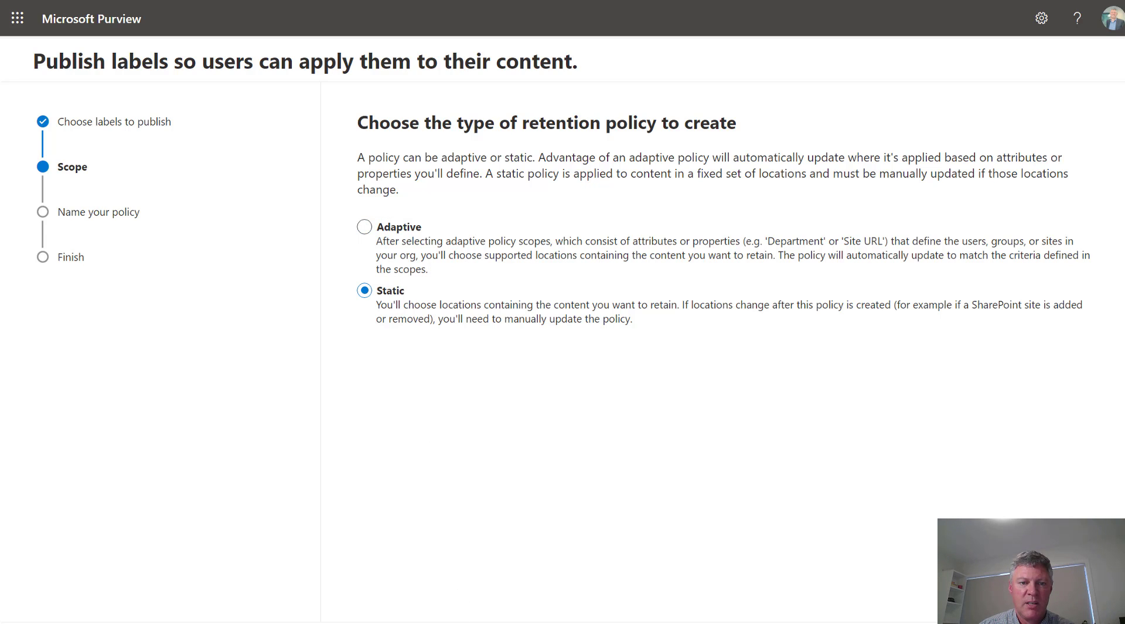
click(477, 620)
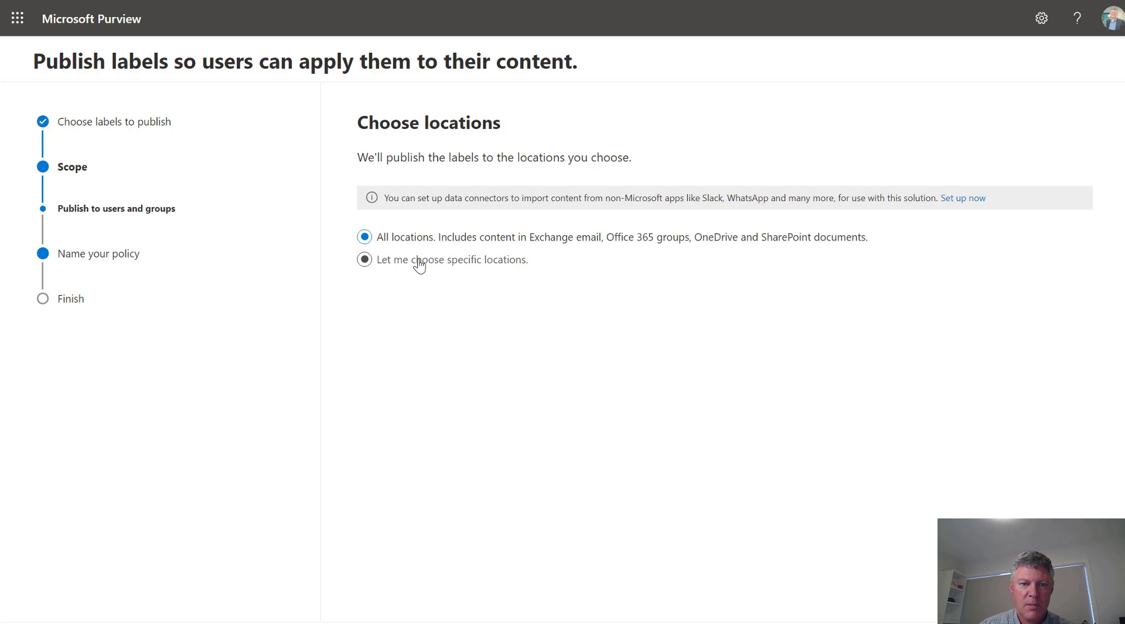
- Choose specific publishing locations, turning off Exchange email, OneDrive accounts and Microsoft 365 Groups so only SharePoint sites stay on
click(418, 261)
click(368, 321)
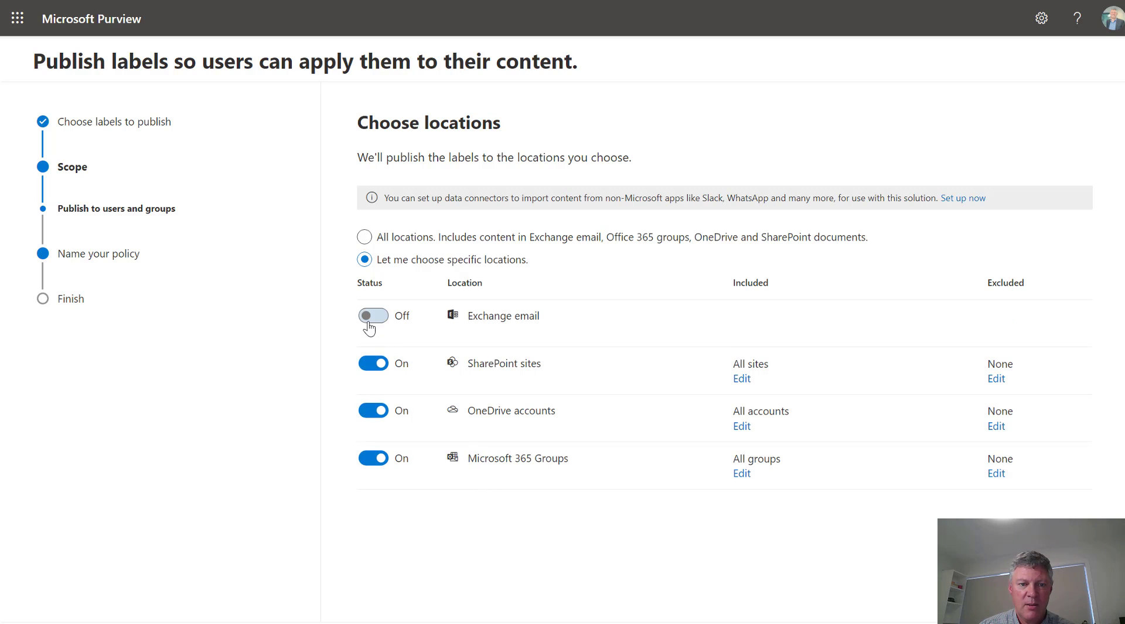
click(371, 411)
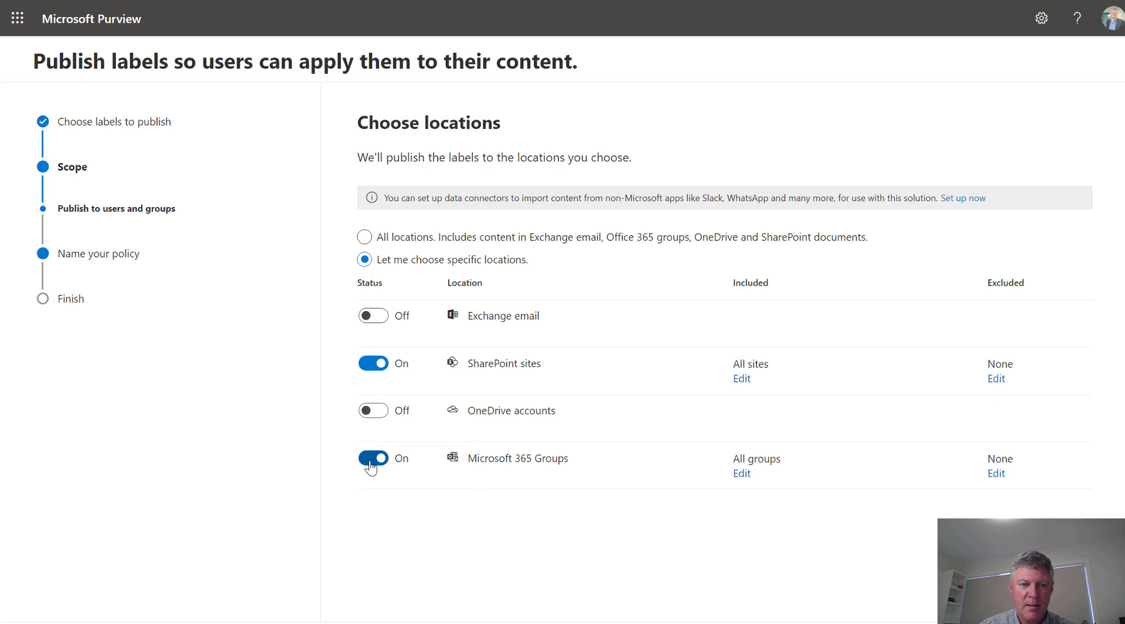
click(372, 459)
click(742, 378)
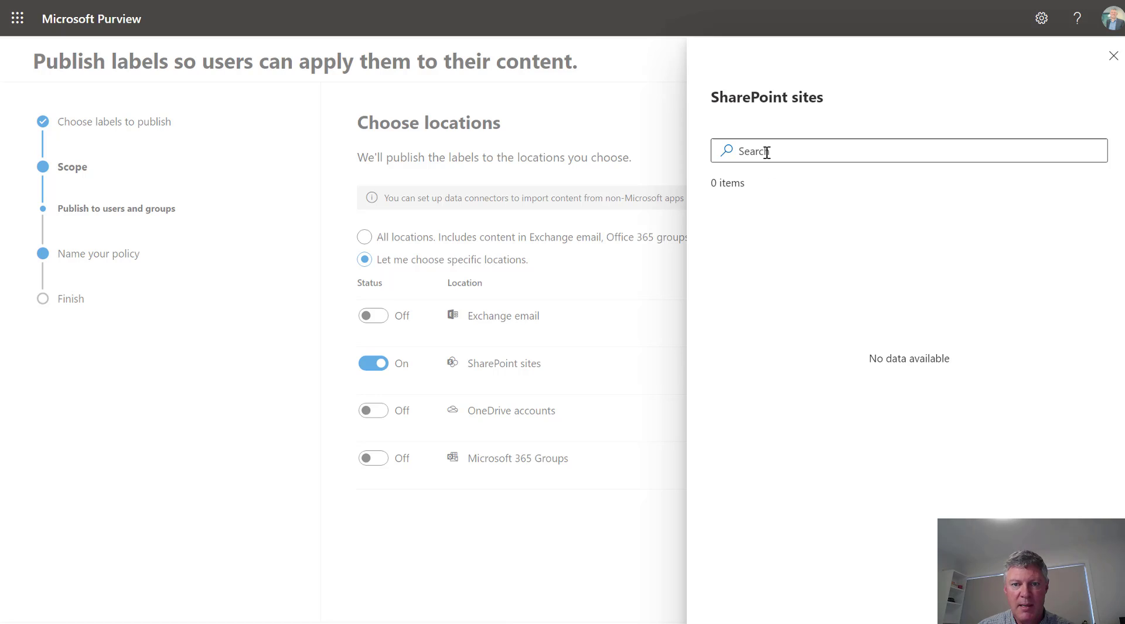
click(767, 151)
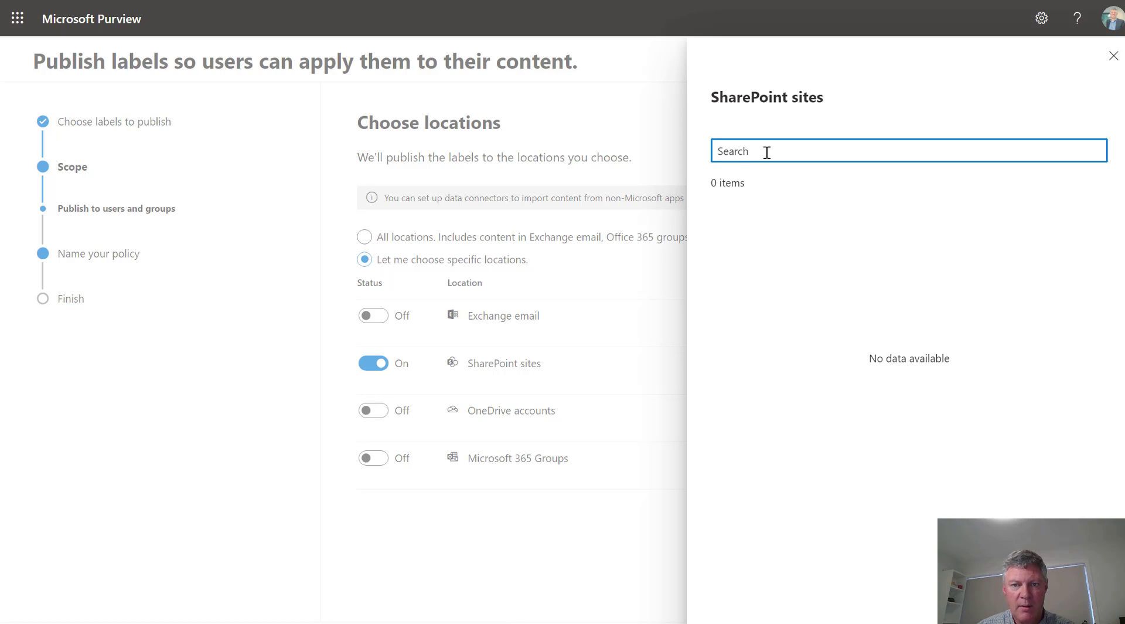
text(https://stratosdemo.sharepoint.com/sites/finance)
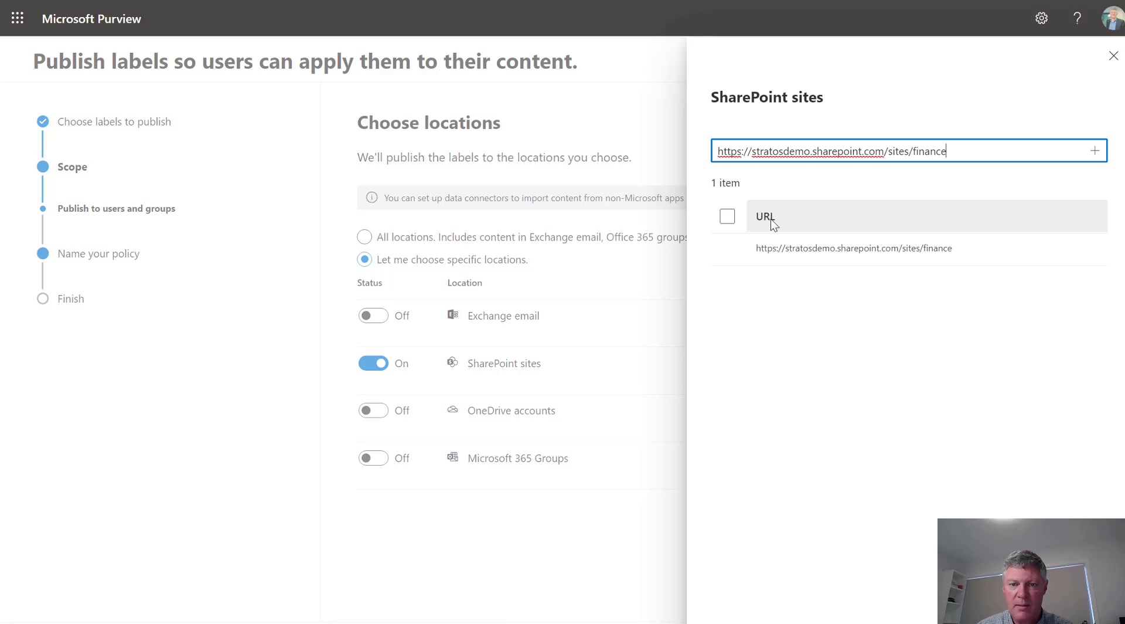
click(730, 218)
click(730, 221)
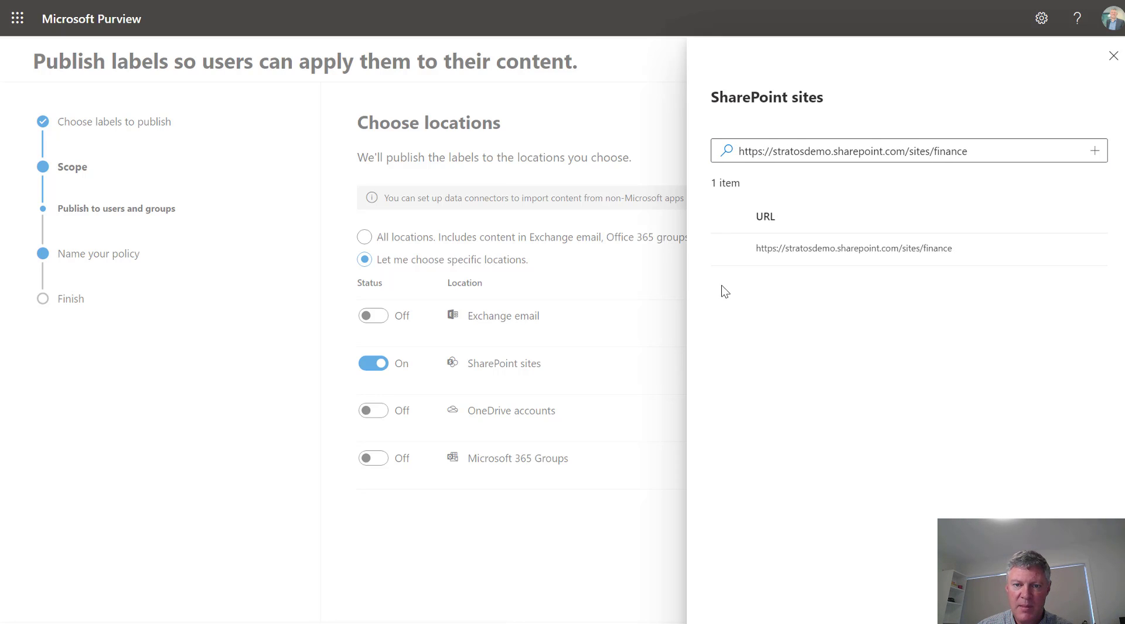
click(728, 249)
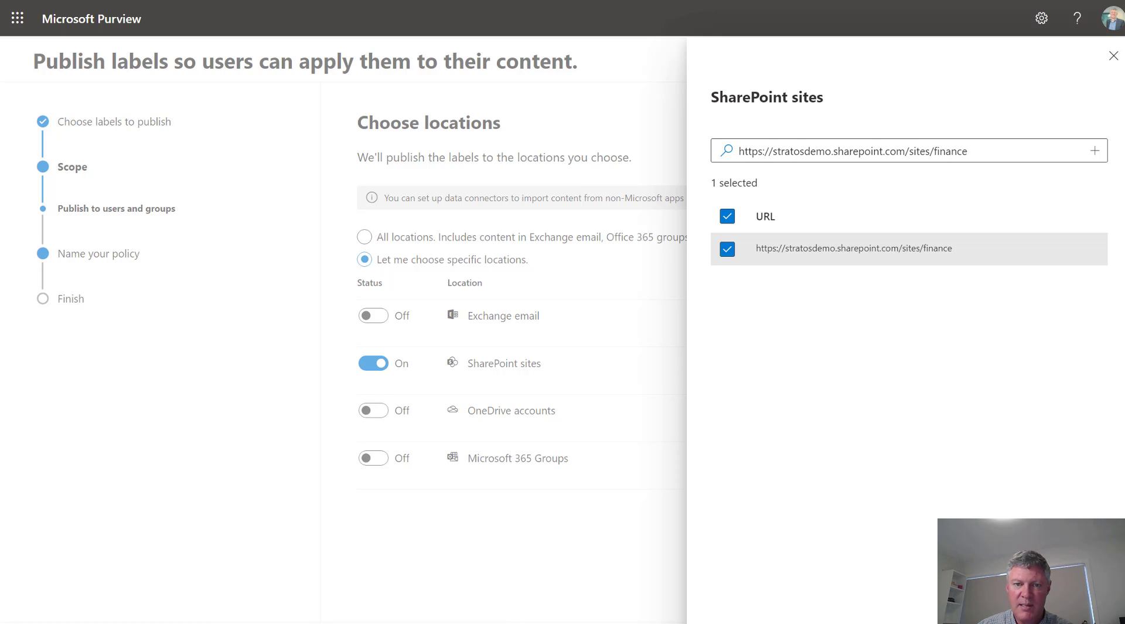
click(803, 620)
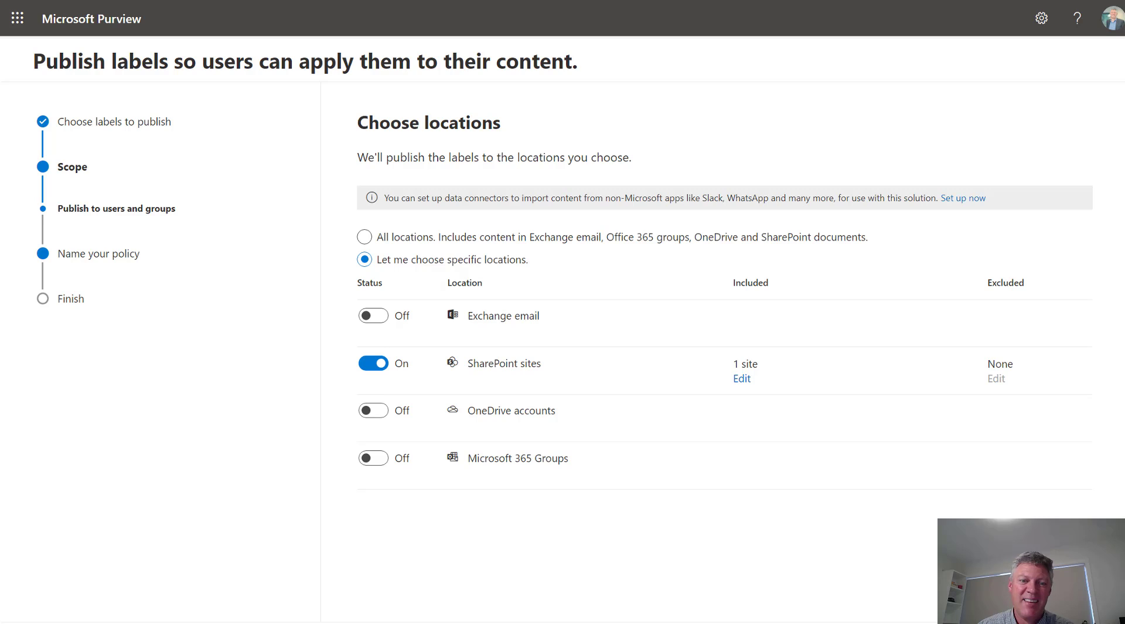
click(478, 620)
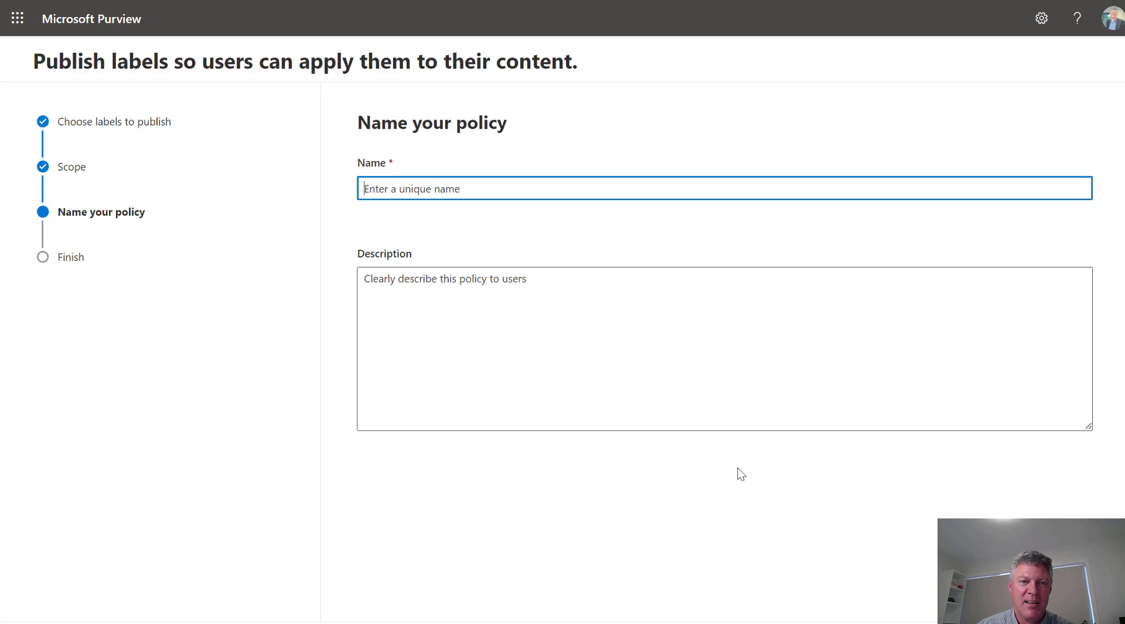
- Name the policy "HR Recruitment" without a description and try to submit it for publishing
text(HR )
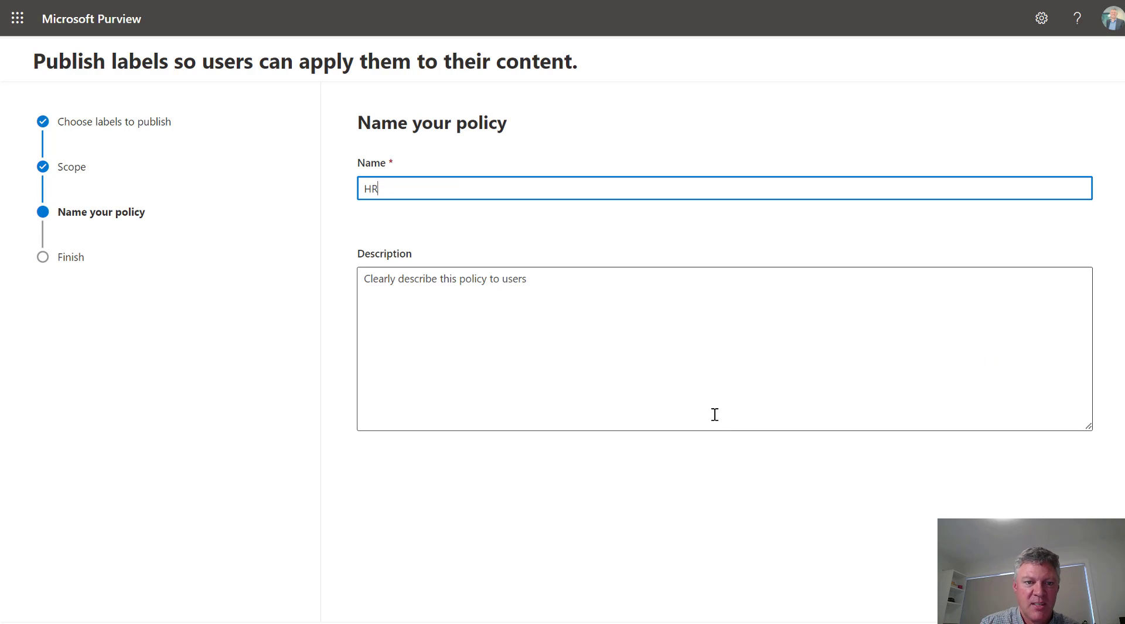
text(Recruitment)
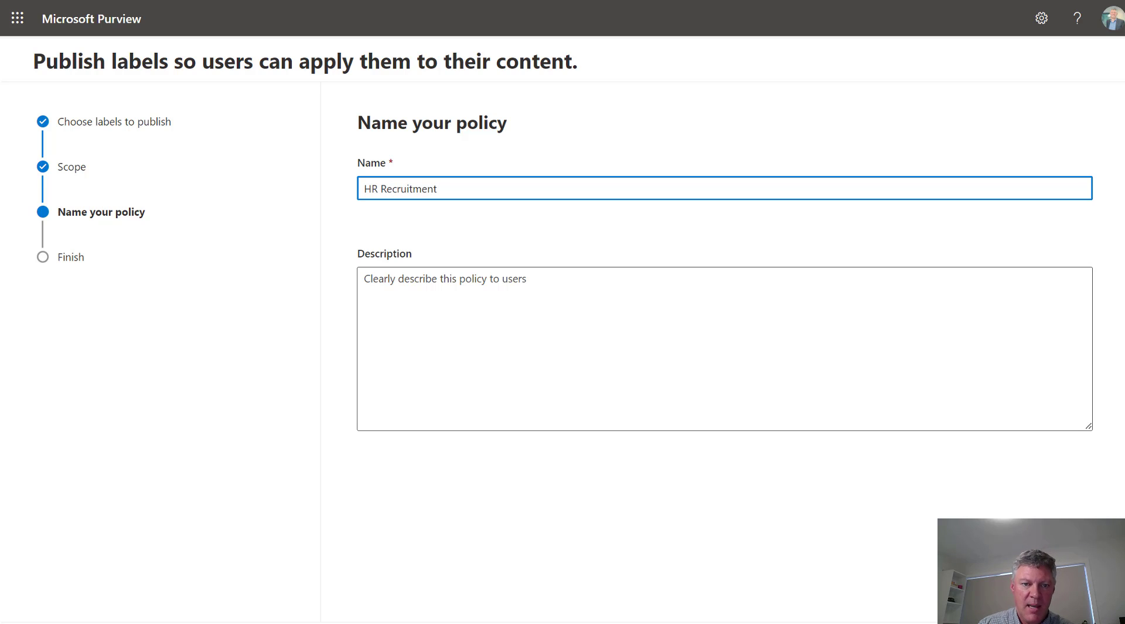
key(Return)
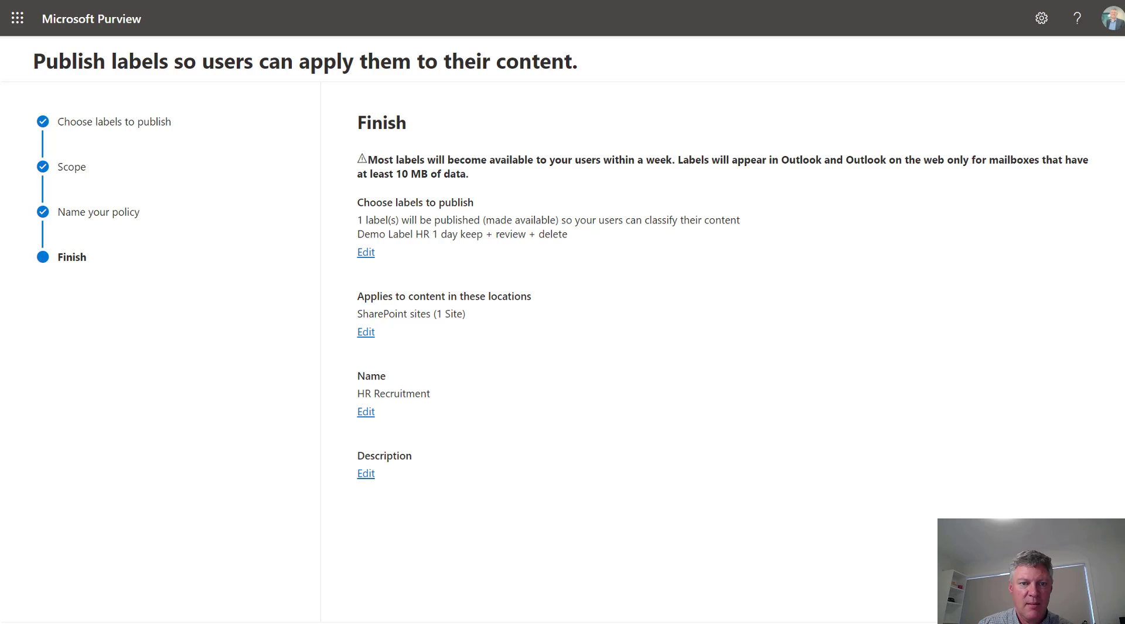
click(560, 620)
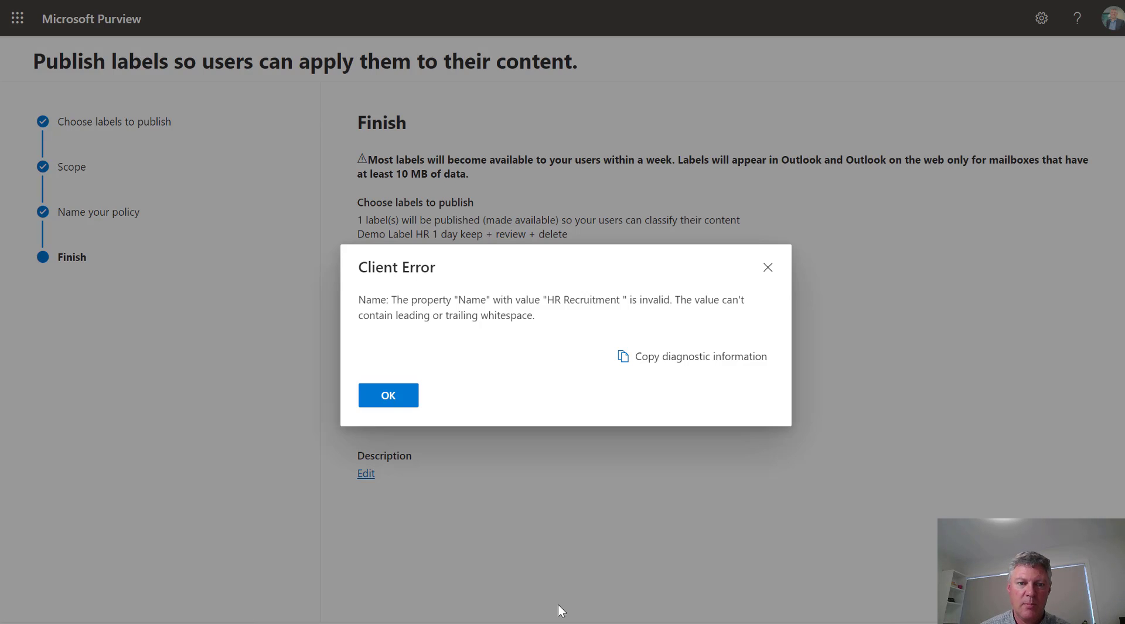
click(378, 398)
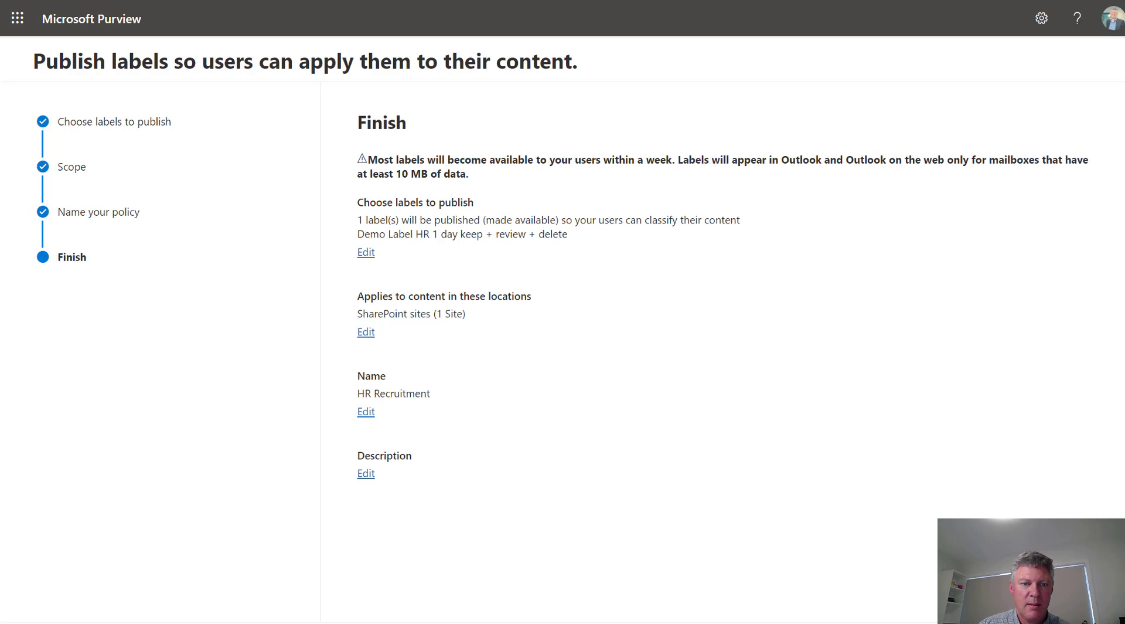
- Correct the policy name so it reads "HR Recruitment" and resubmit the label policy for publishing
click(387, 188)
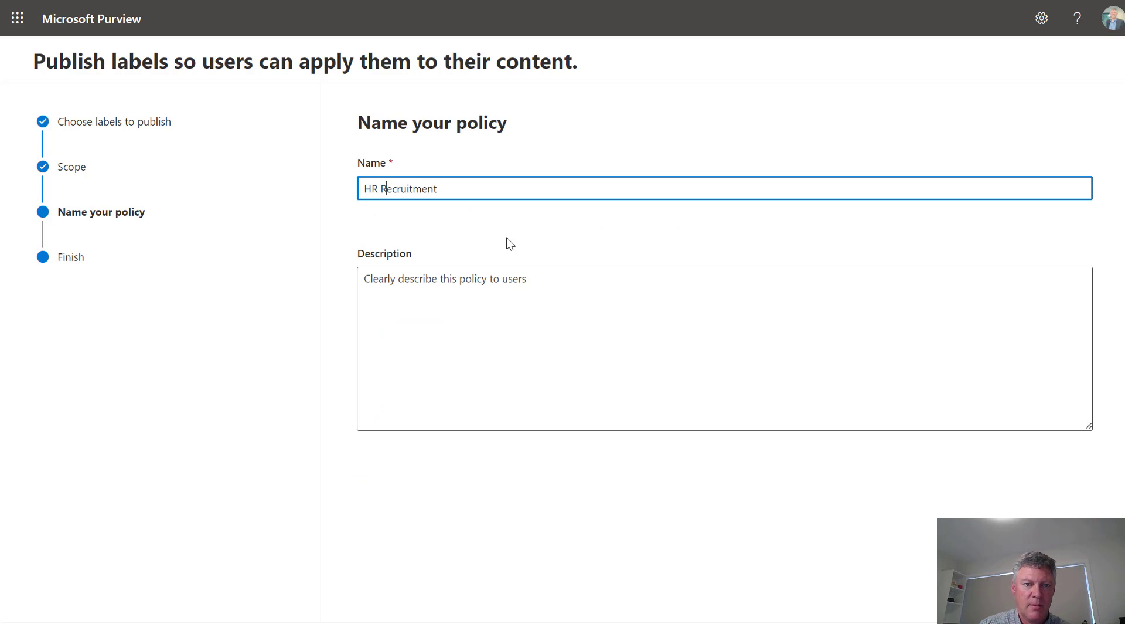
key(BackSpace)
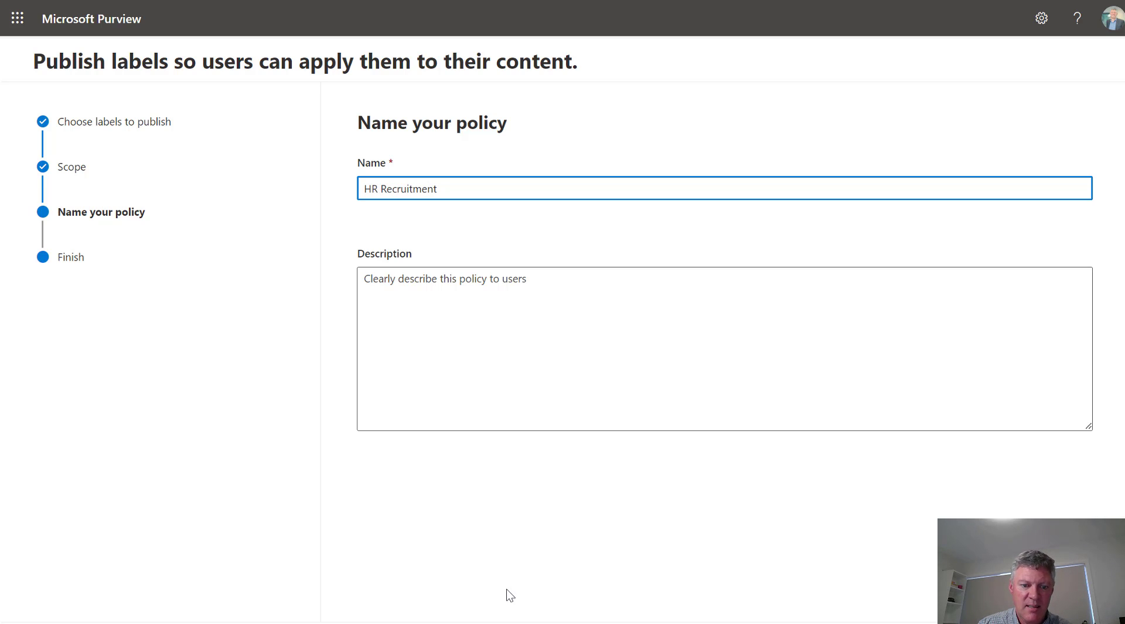
key(Return)
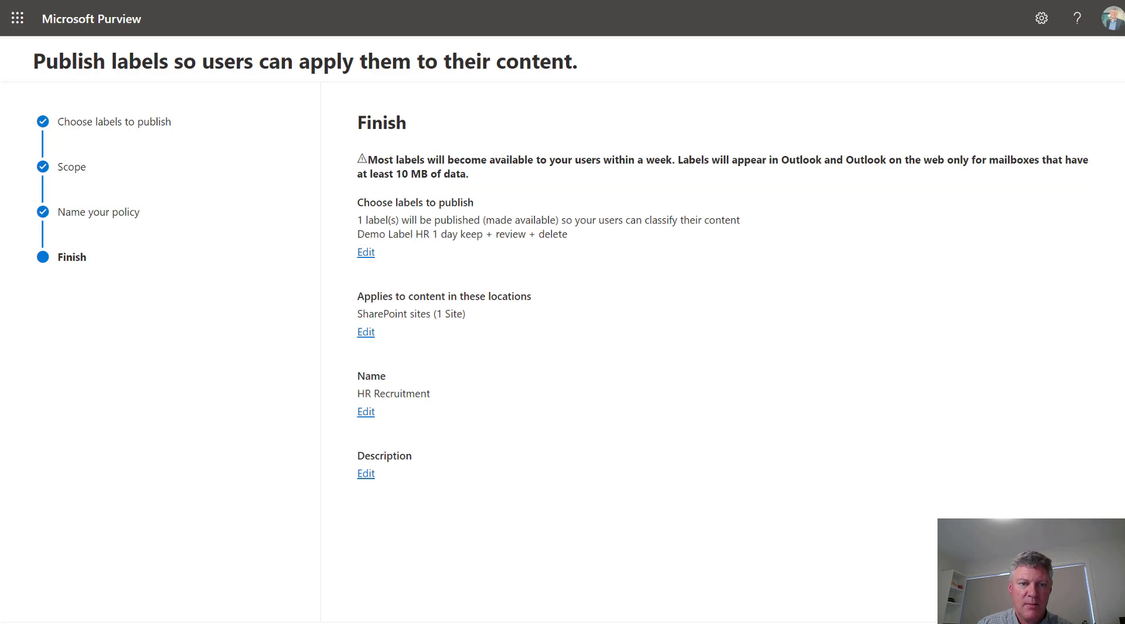
click(504, 620)
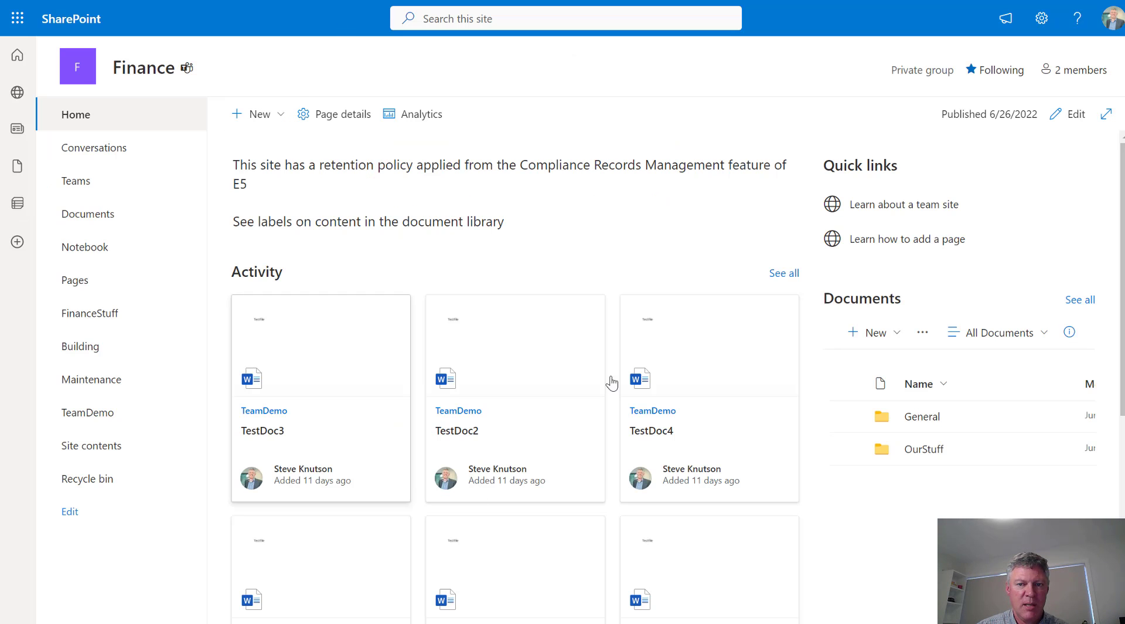
- Switch to the SharePoint Finance site and examine the retention label columns and column types in the Maintenance library
click(99, 380)
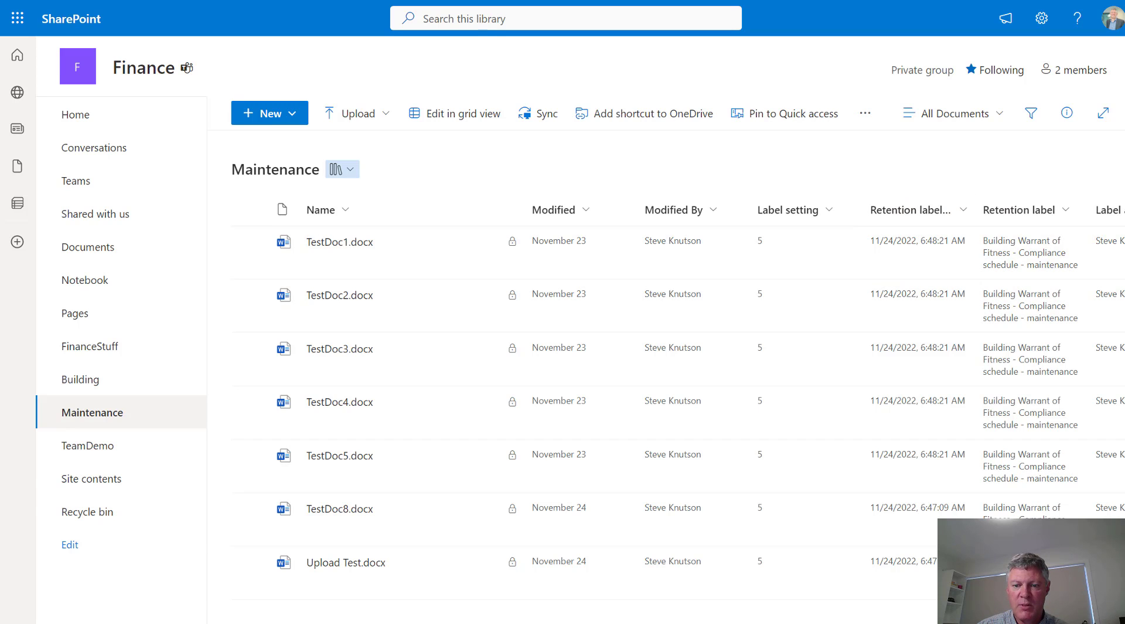
scroll(1022, 460, right, 5)
click(1009, 209)
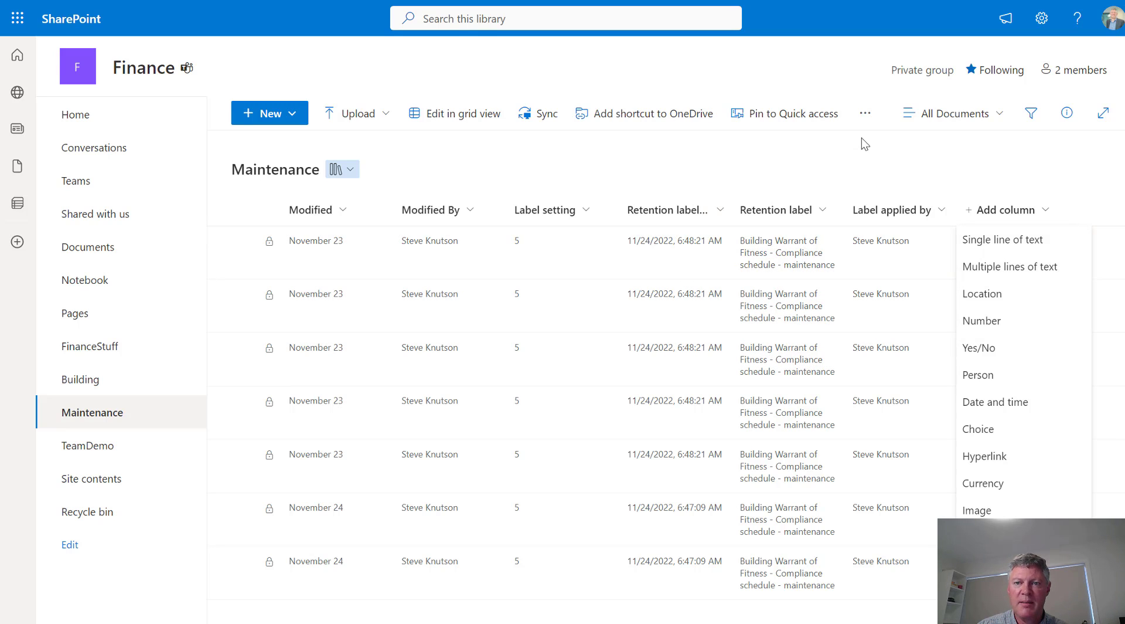
- Open the Maintenance library's full settings and go to the page for applying a label to its items
click(1040, 19)
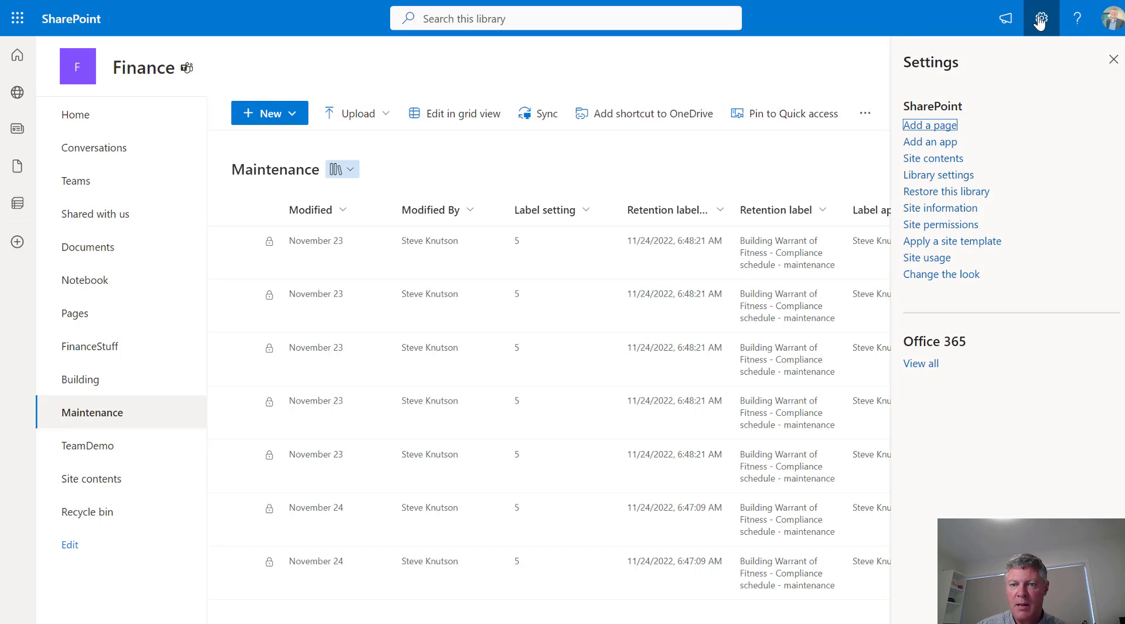
click(938, 176)
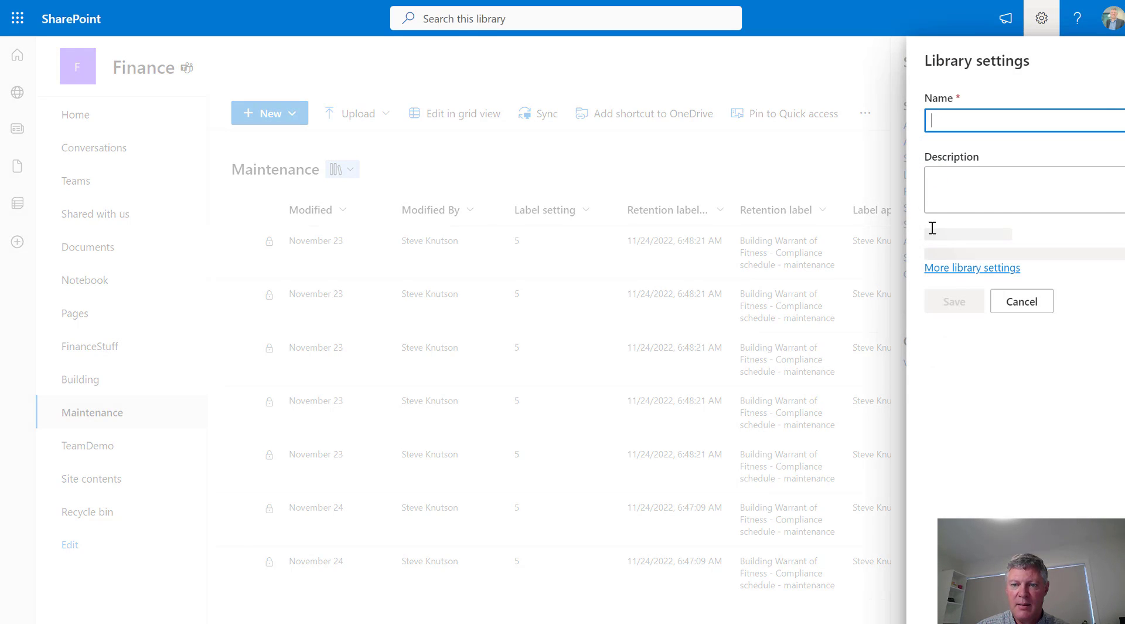
click(952, 269)
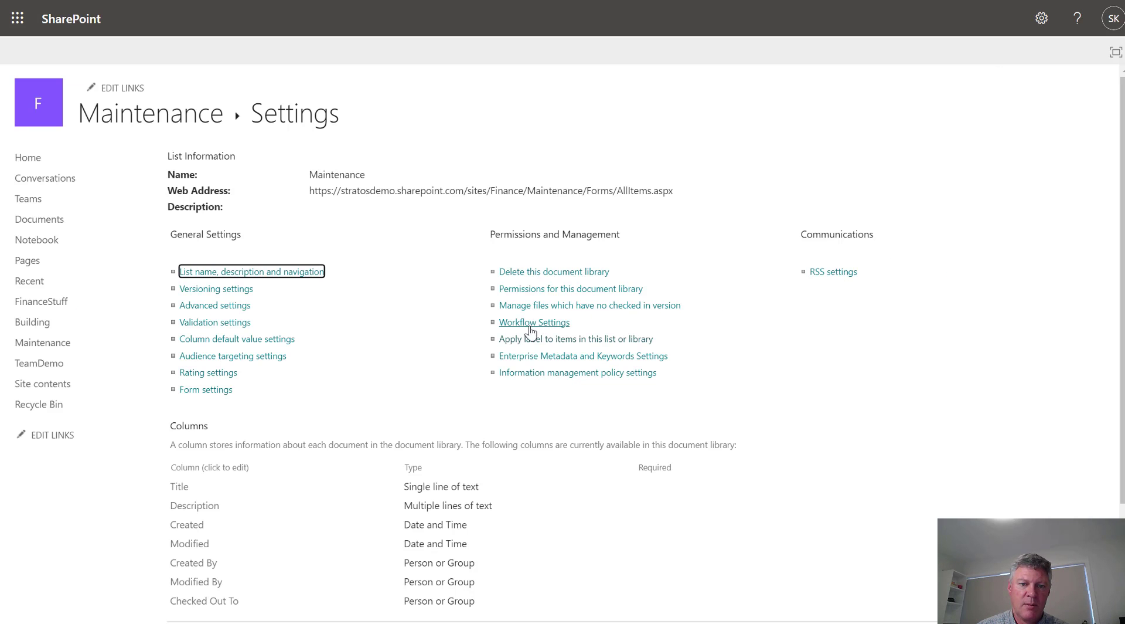
click(557, 347)
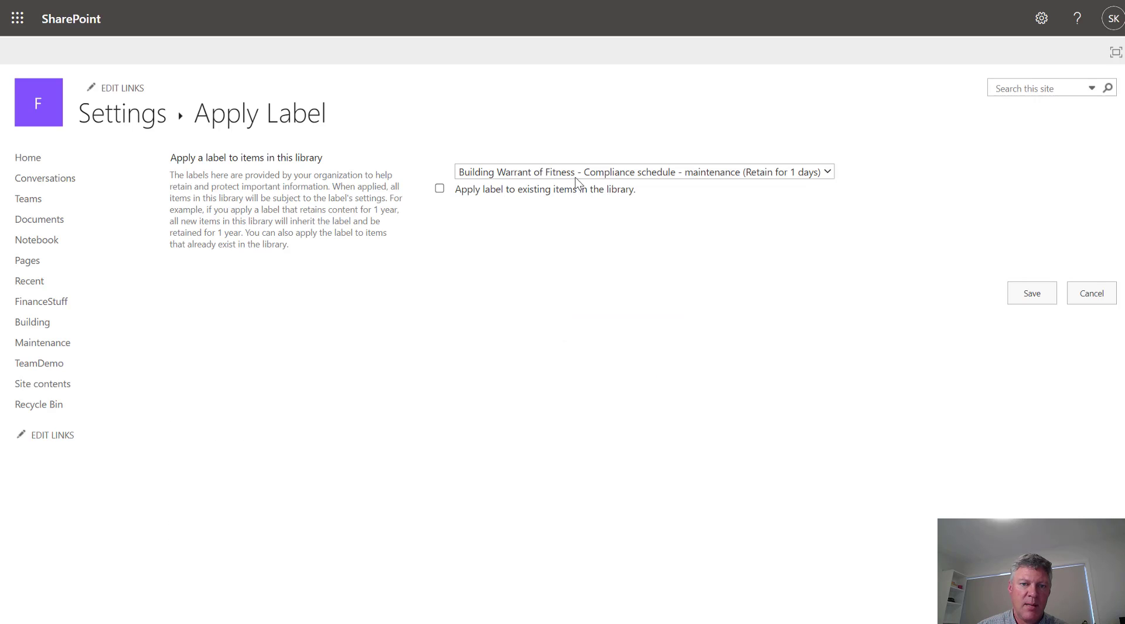
- Review the retention labels available to the library, try enabling the label for existing items, and leave without saving
click(578, 172)
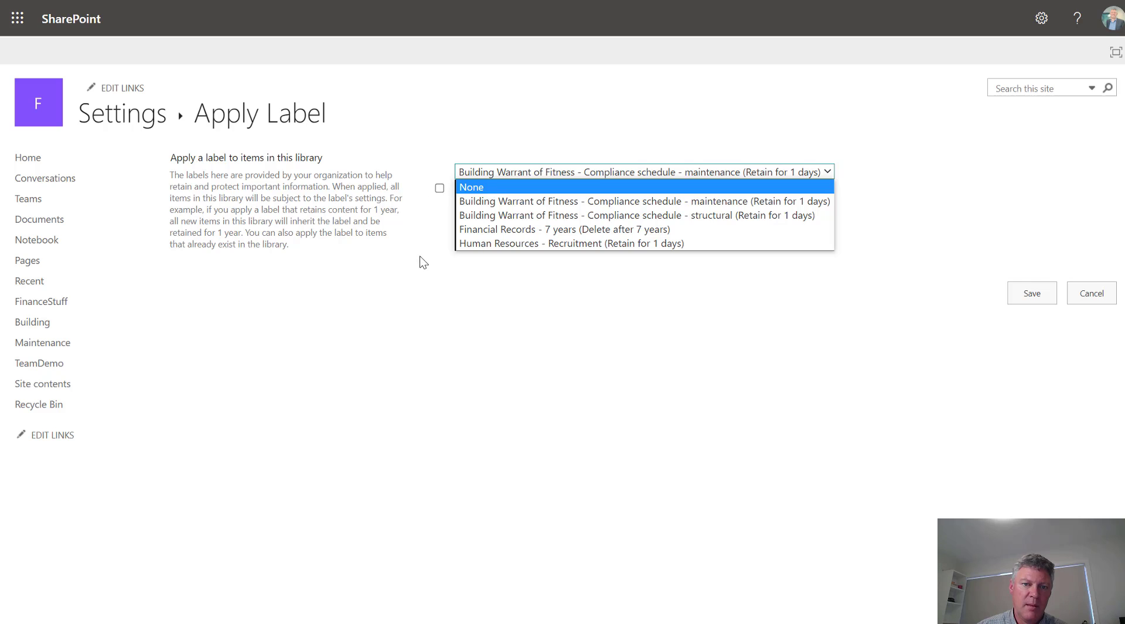
click(467, 275)
click(439, 189)
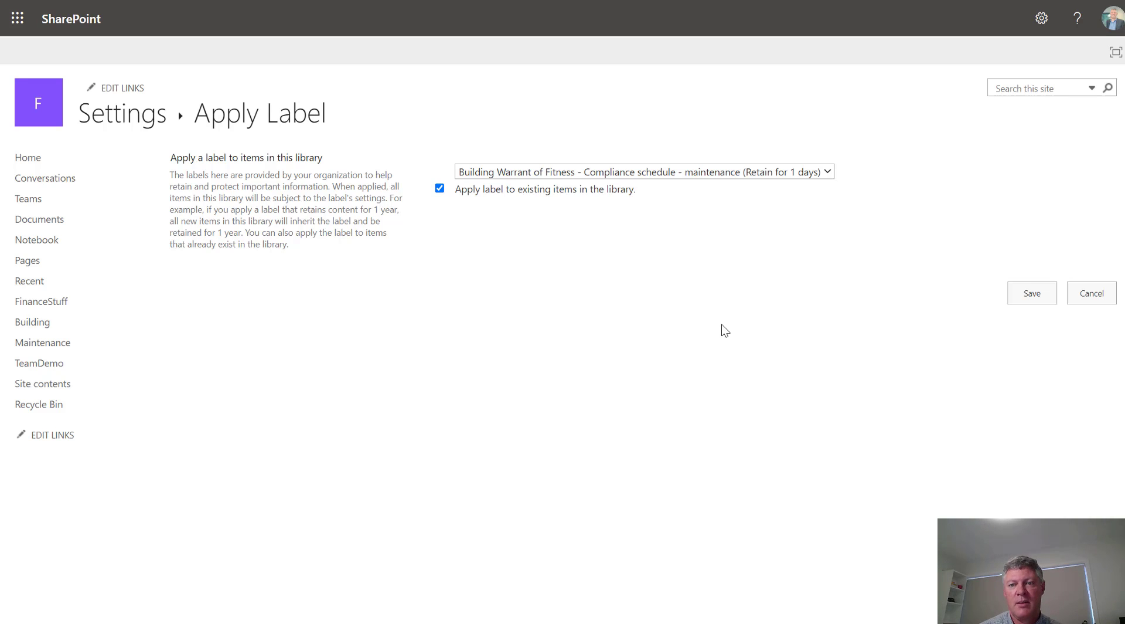
click(1083, 297)
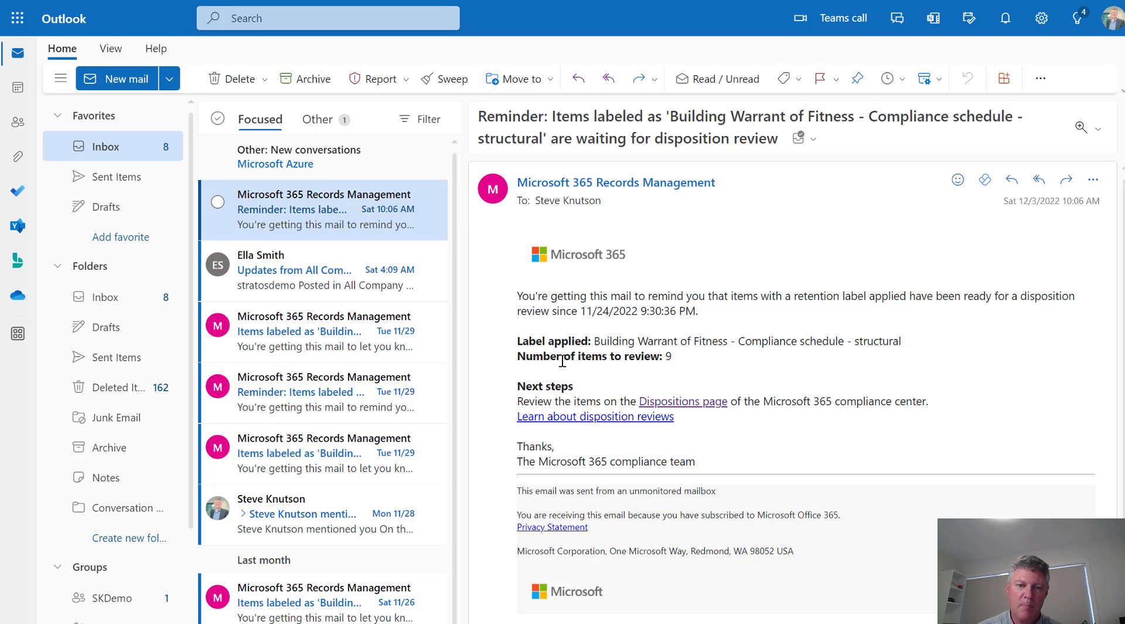
- Go from the Outlook disposition reminder to the Dispositions page in Microsoft Purview, preview the first TestDoc4.docx, and open the disposed items
click(691, 404)
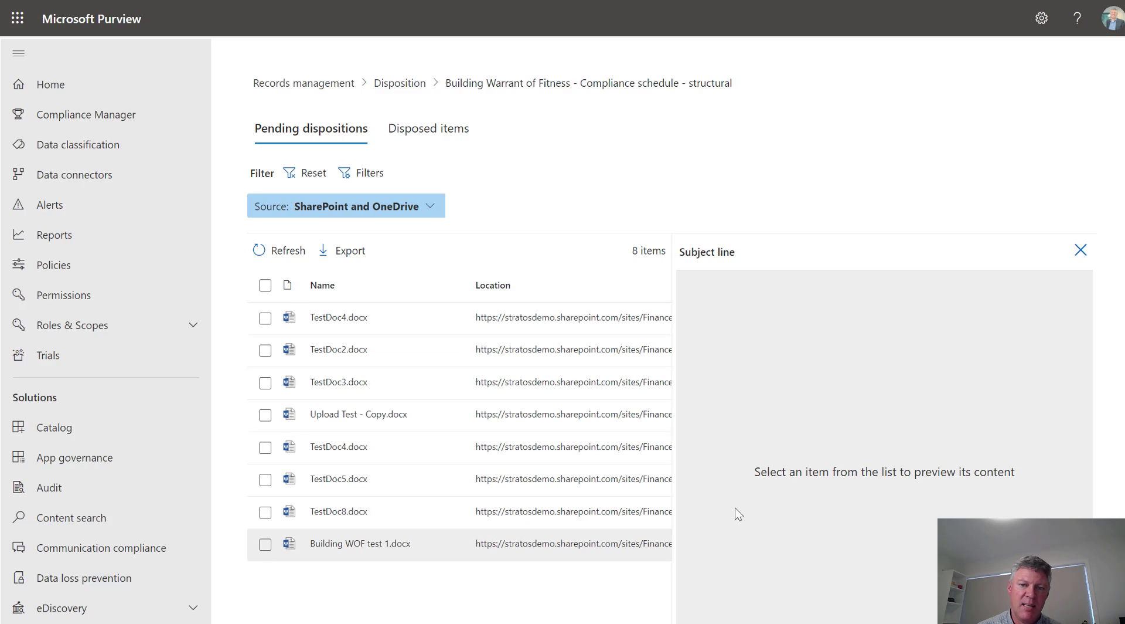
click(354, 317)
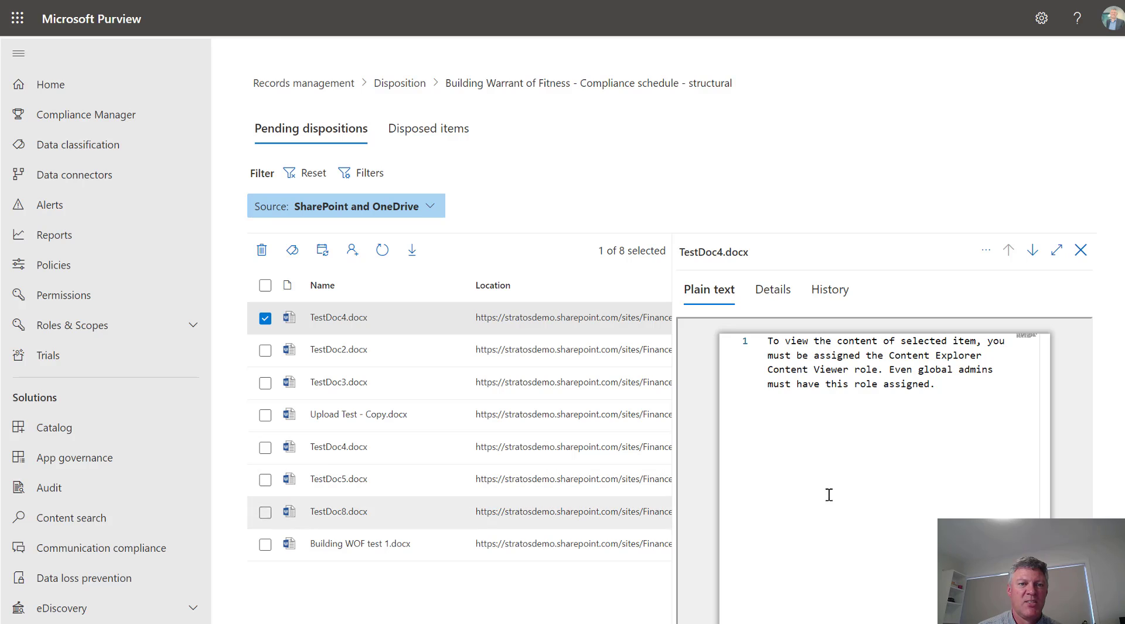
click(426, 139)
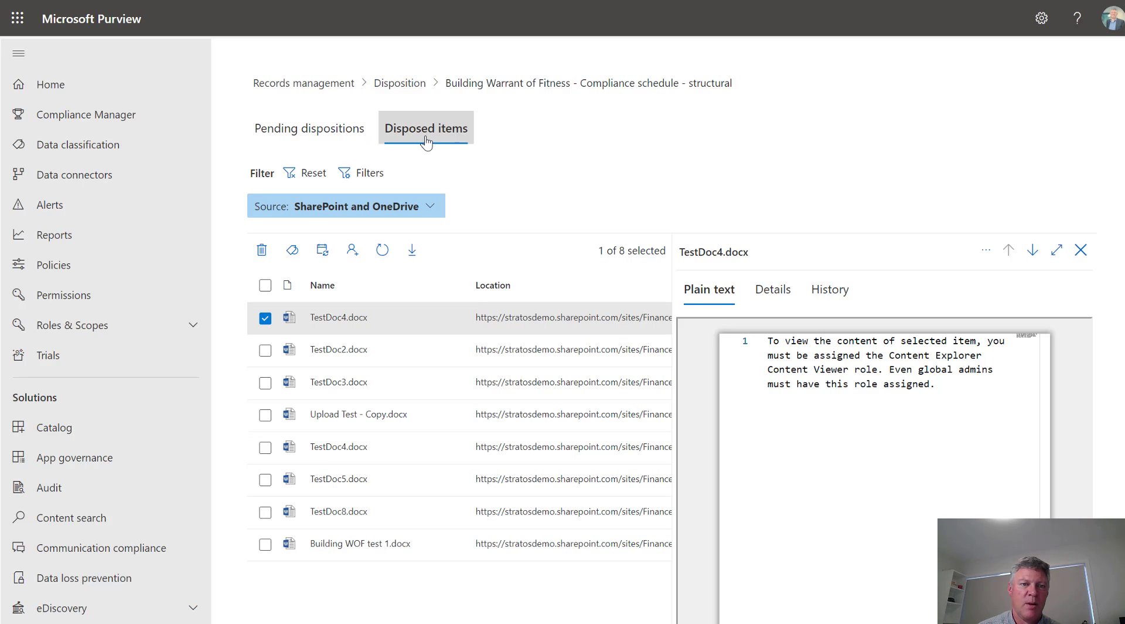